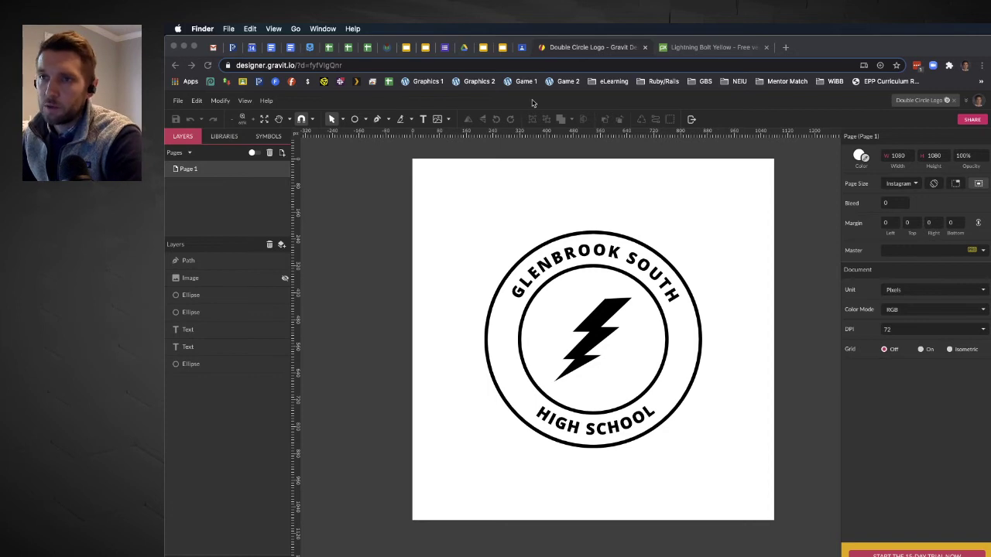
Create a new 1080×1080 px Instagram Post design from the social media sizes.
click(180, 104)
click(179, 102)
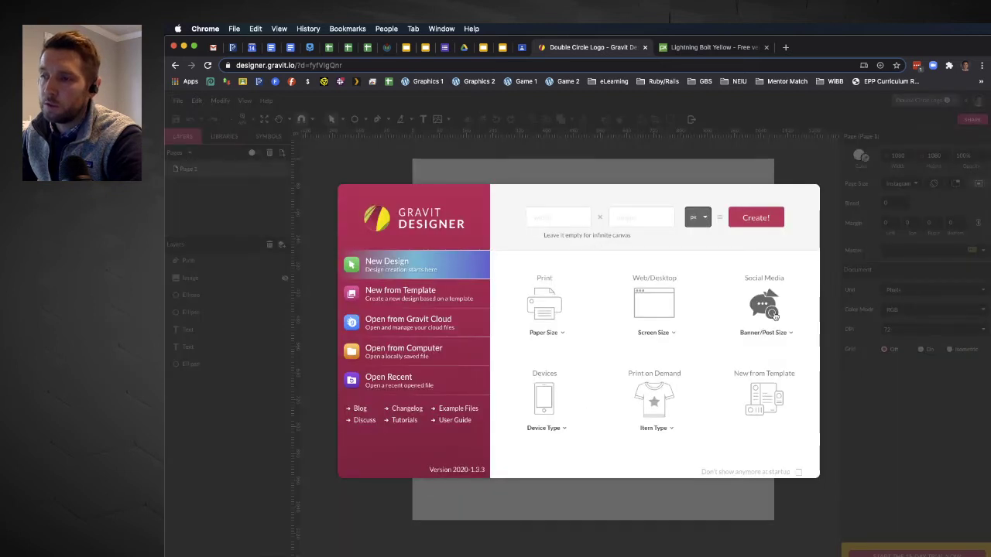
click(774, 316)
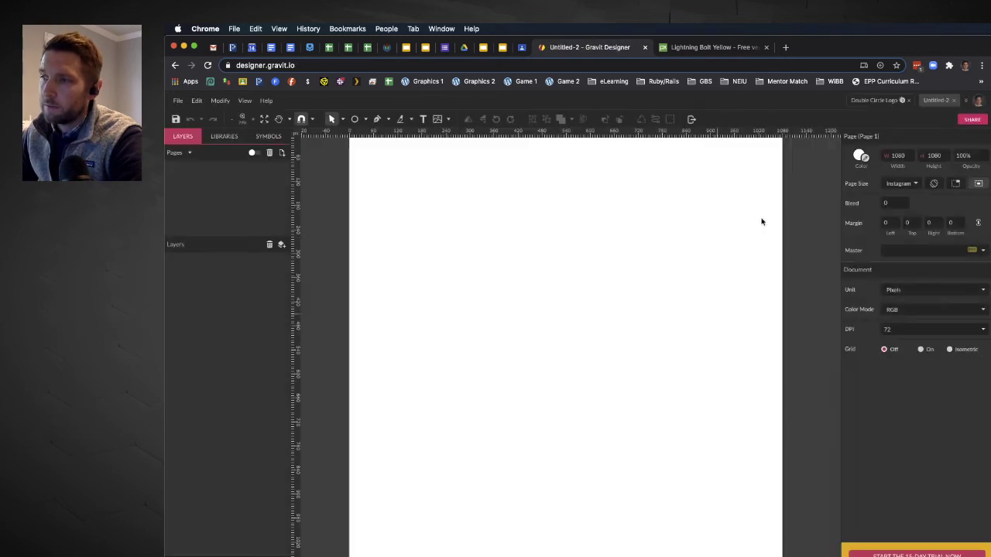
click(760, 219)
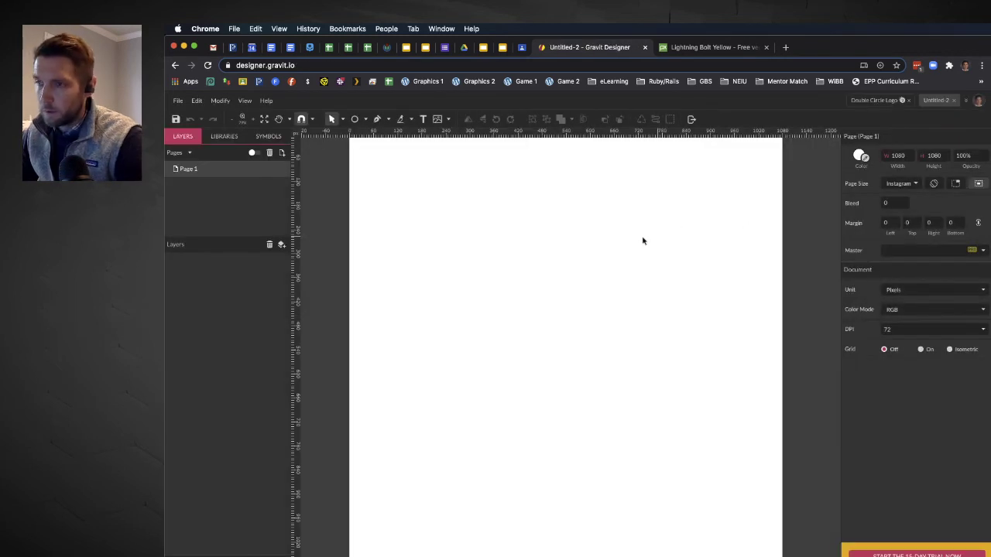
scroll(629, 248, down, 1)
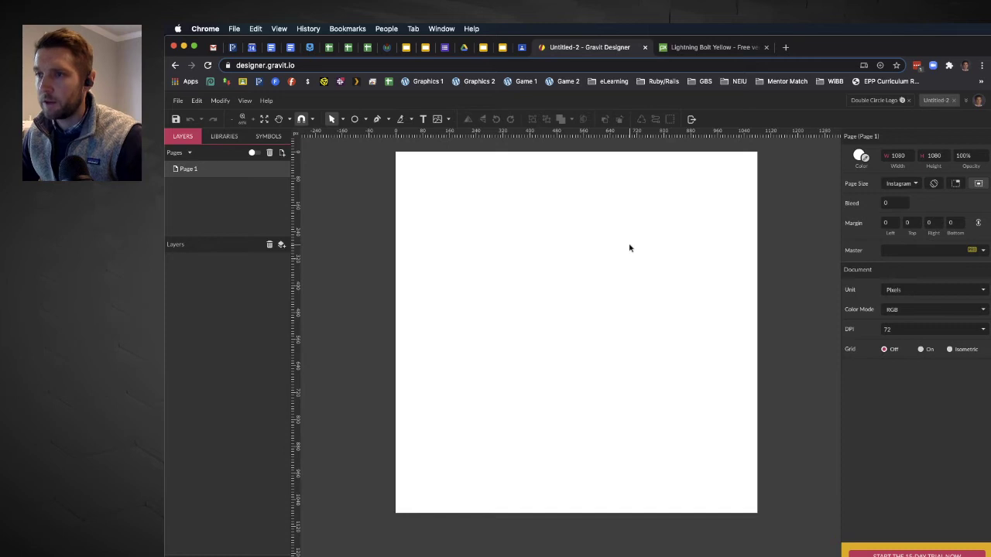
scroll(630, 248, up, 1)
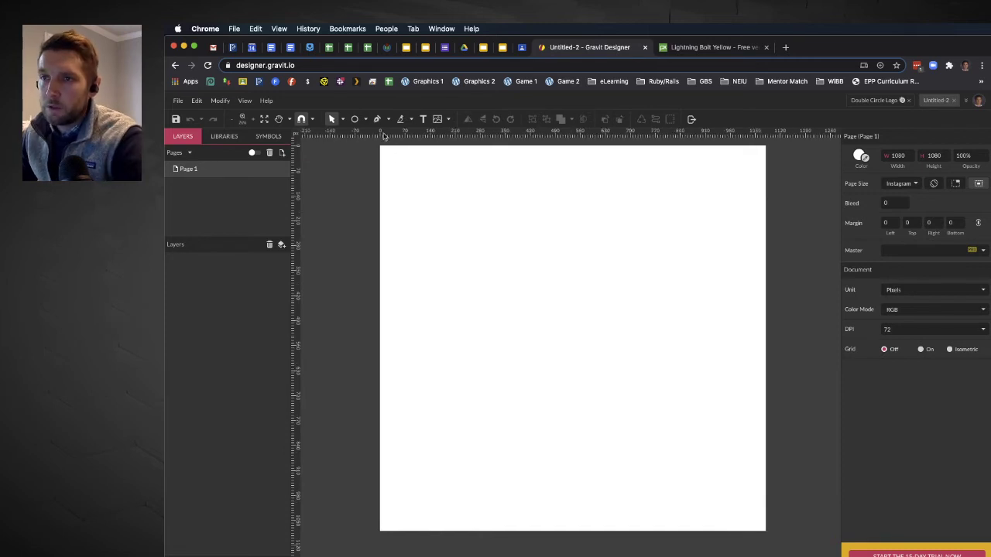
Check in the View menu that rulers are shown.
click(245, 101)
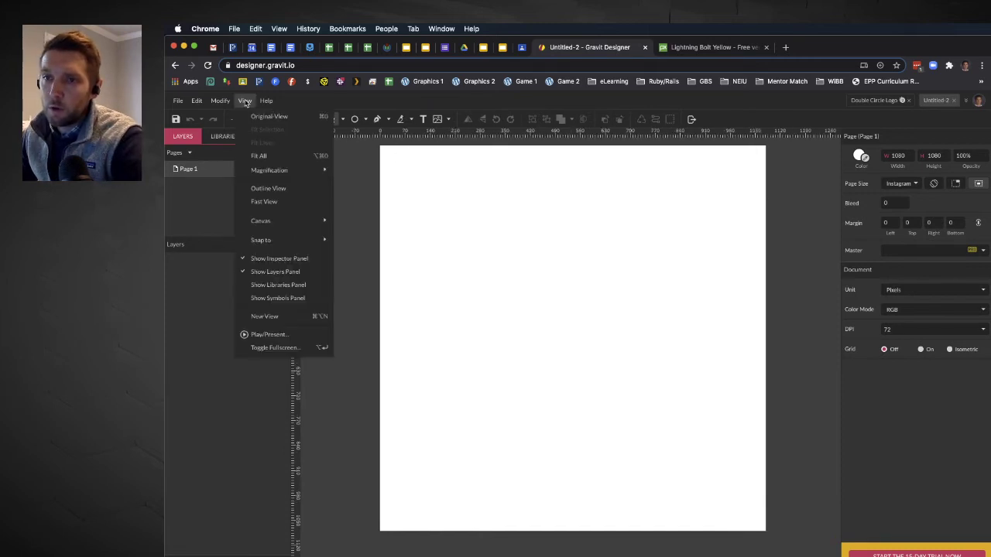
mouse_move(275, 222)
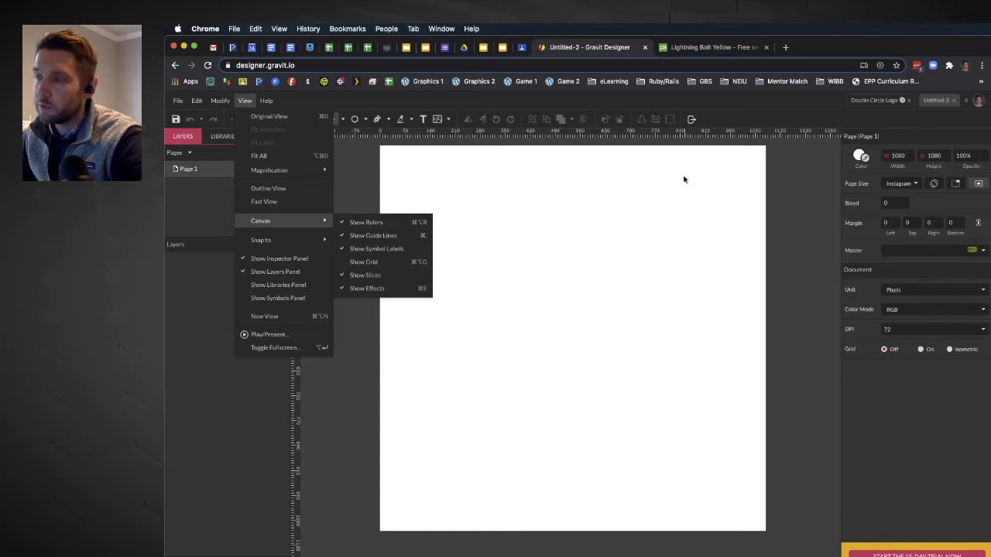
click(493, 181)
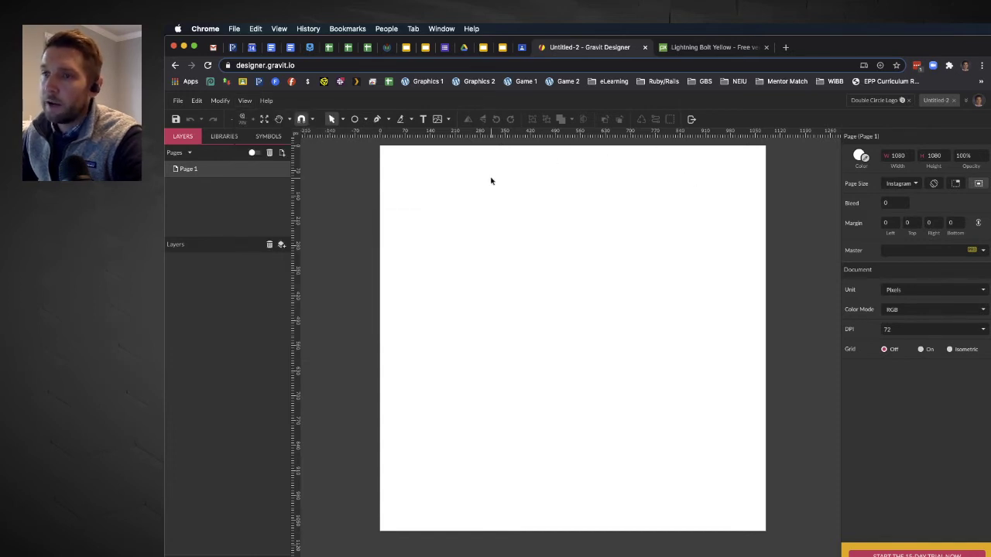
Draw a small circle in the middle of the page with the Ellipse tool.
click(355, 120)
click(367, 120)
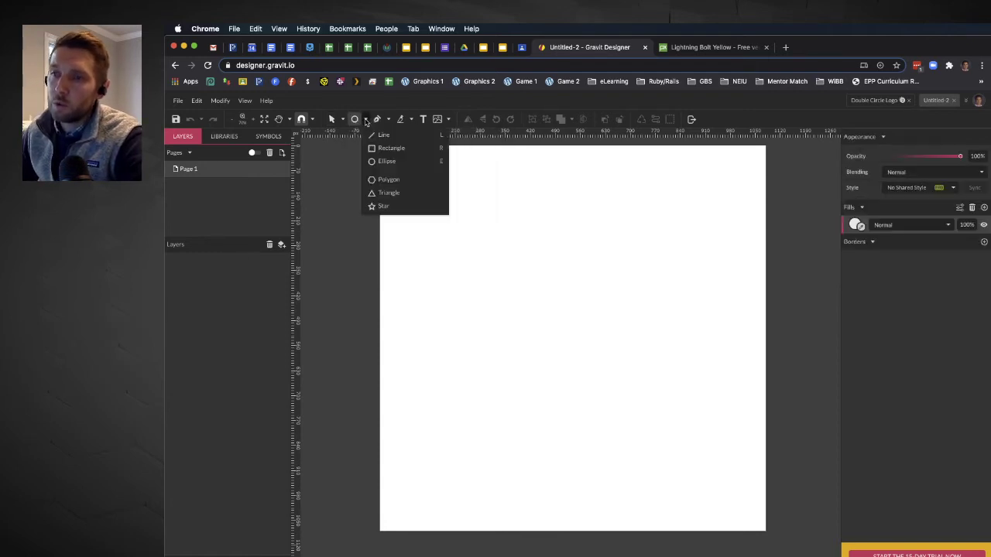
click(394, 164)
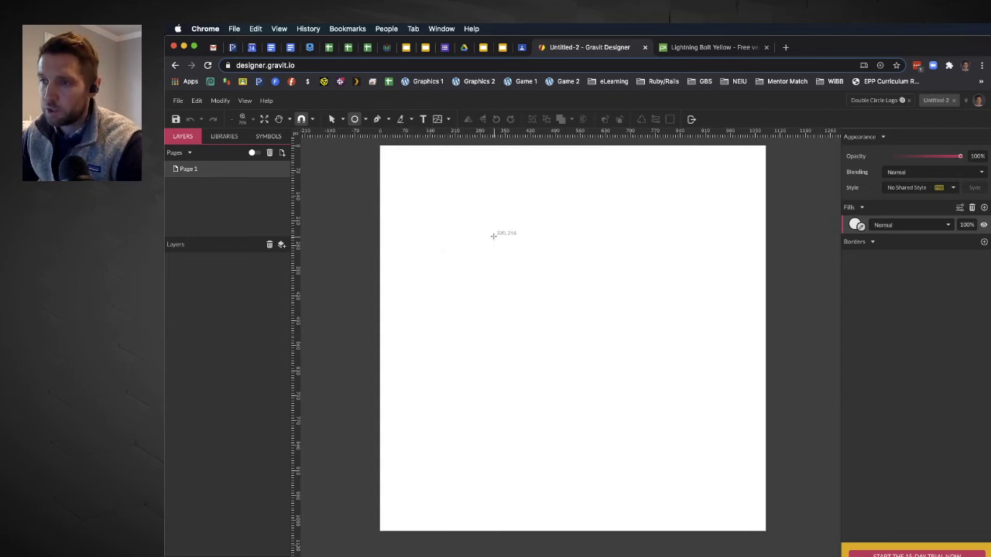
drag(645, 400, 648, 404)
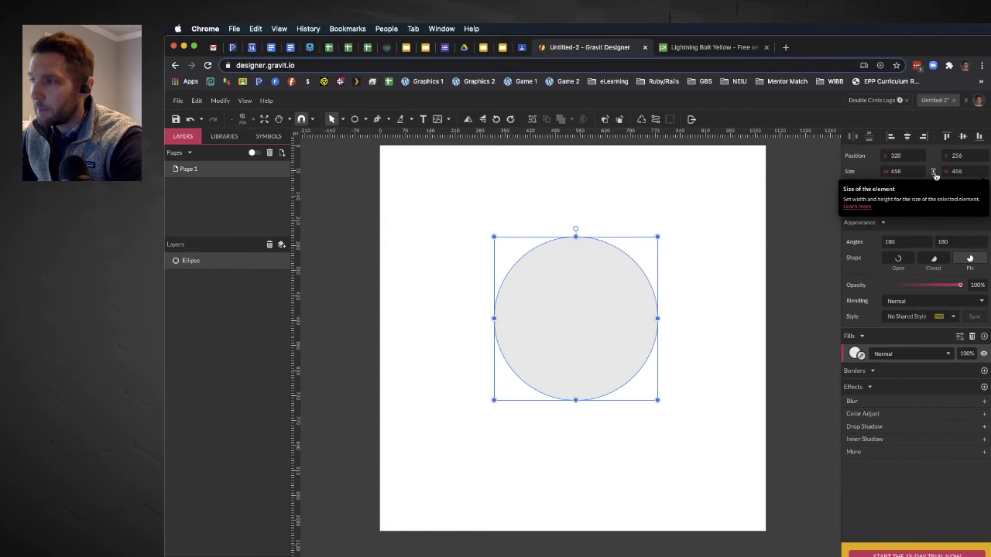
Lock the ratio, set the circle's width to 500, and centre it on the page.
click(933, 175)
drag(874, 170, 877, 170)
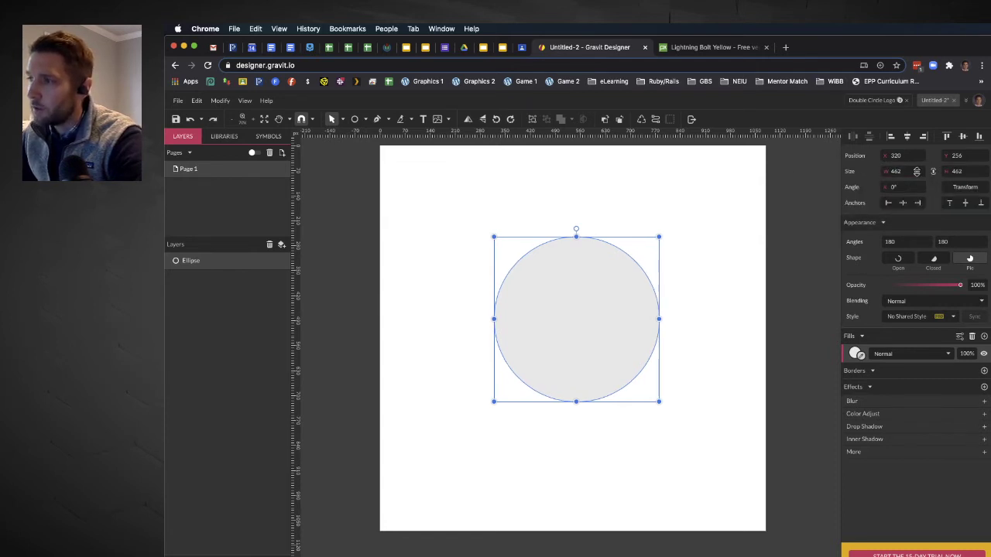
text(500)
key(Tab)
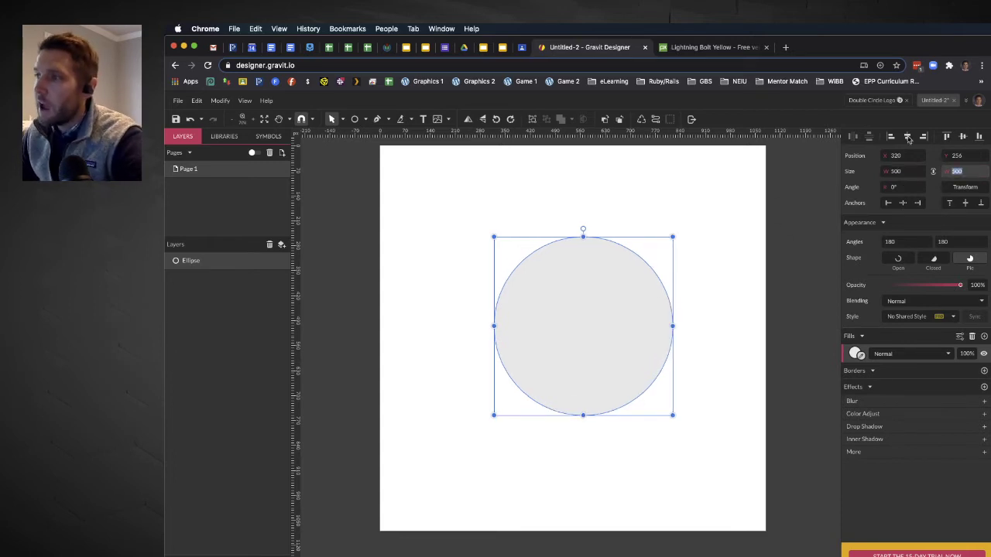
click(906, 136)
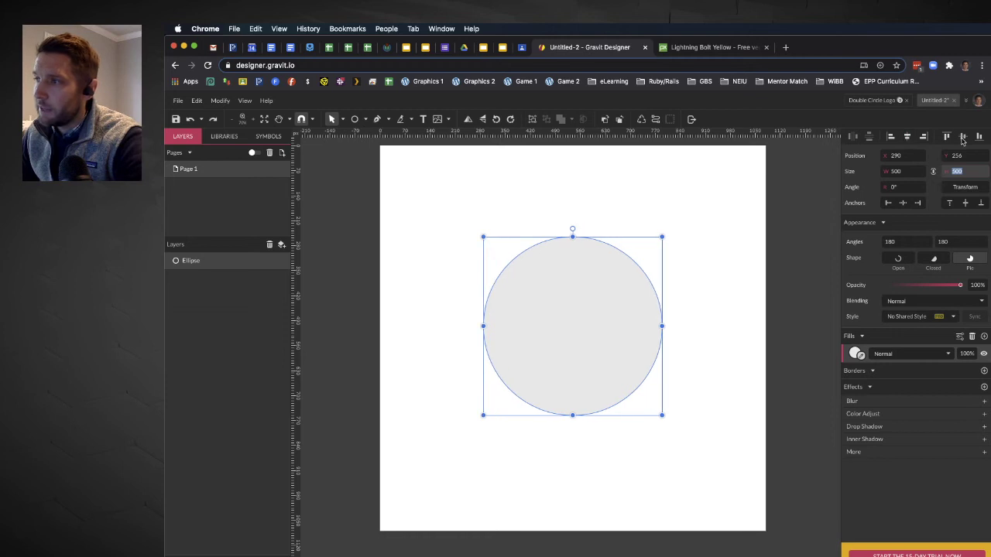
click(962, 136)
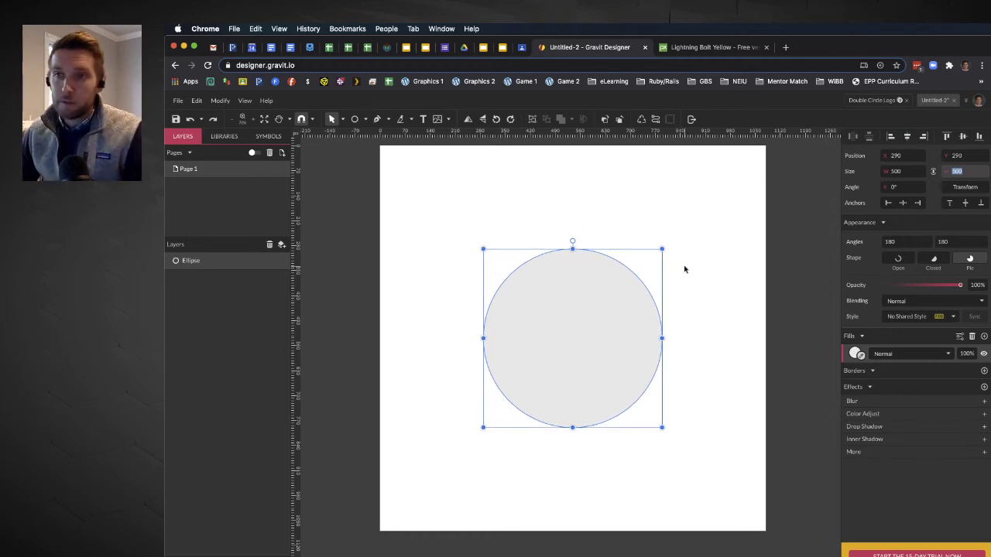
Start text on the circle's top edge and replace the placeholder with GLENBROOK SOUTH.
click(423, 120)
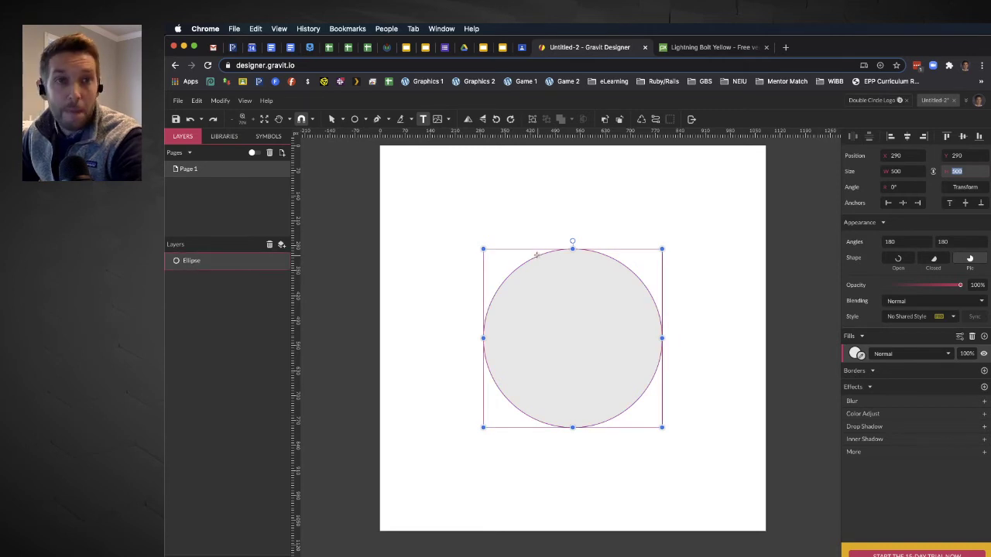
click(535, 254)
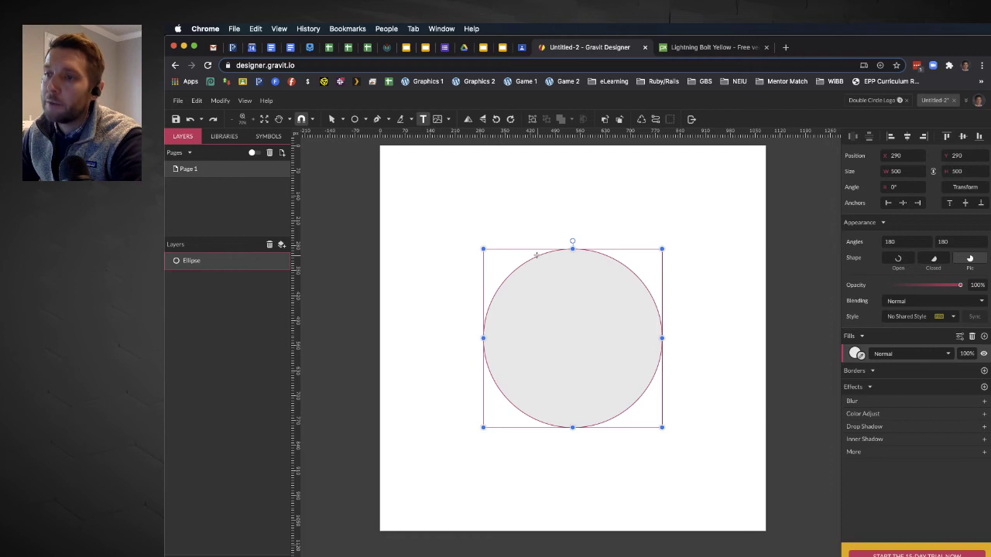
click(536, 255)
key(v)
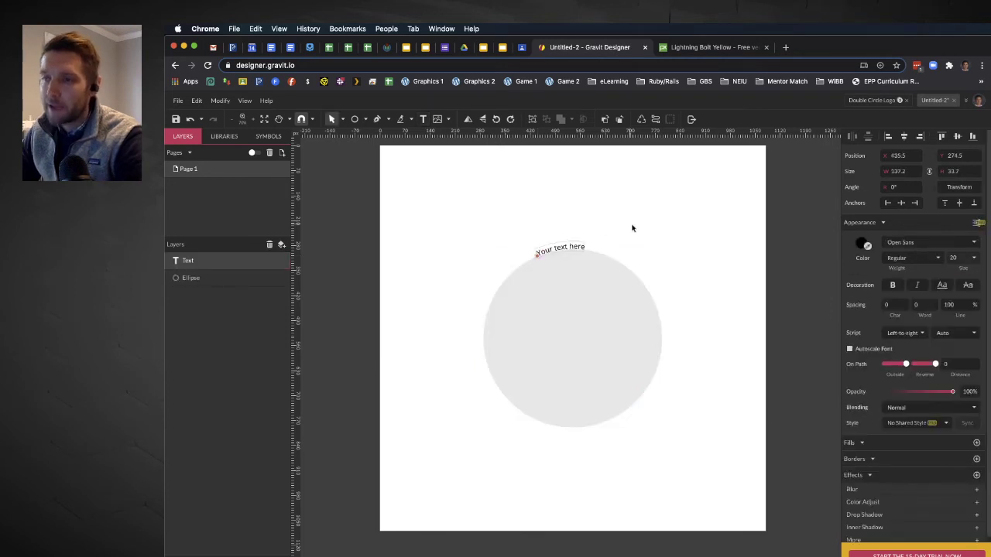
double_click(562, 254)
text(Go)
text(ENBROOK)
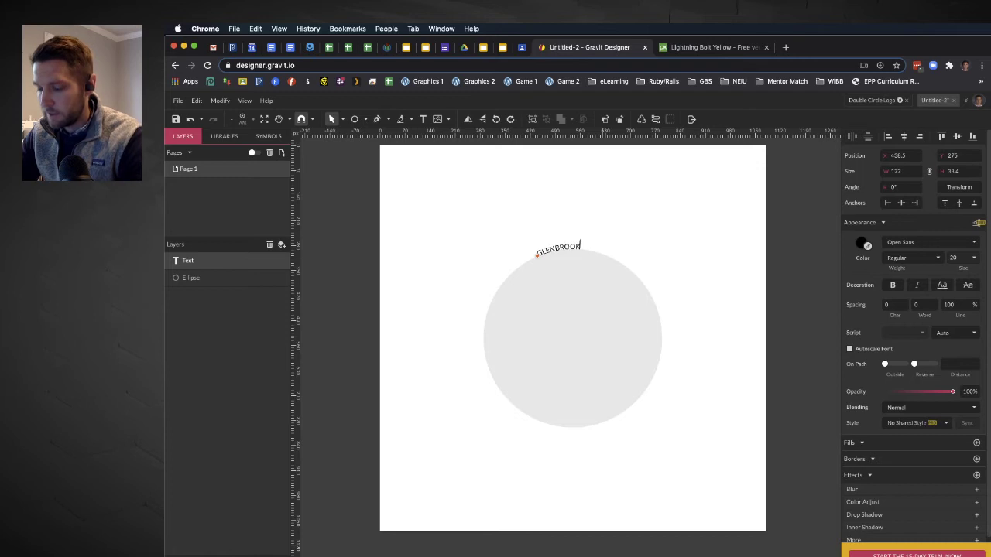
text( SOUTH)
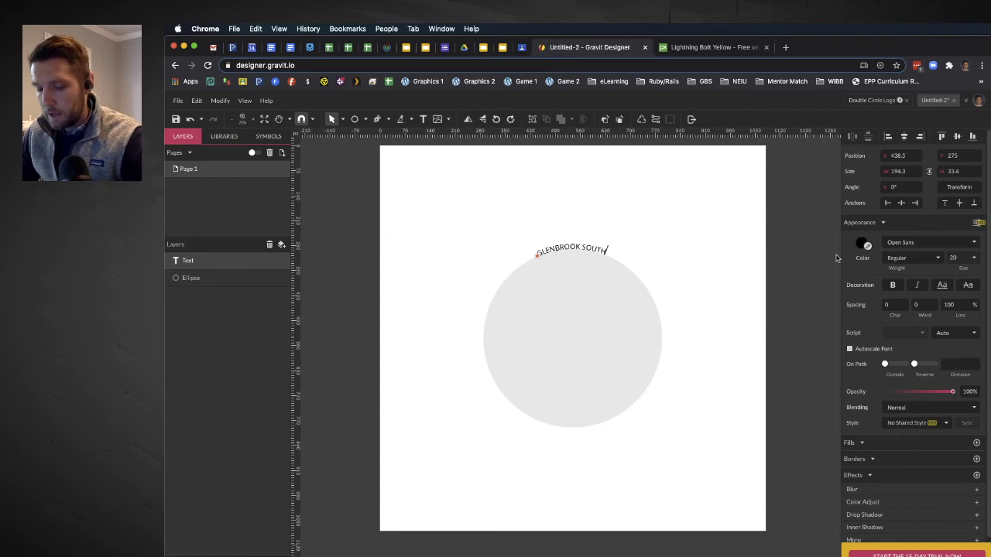
Set the GLENBROOK SOUTH text to Extra-Bold, size 48, character spacing 5.
triple_click(587, 262)
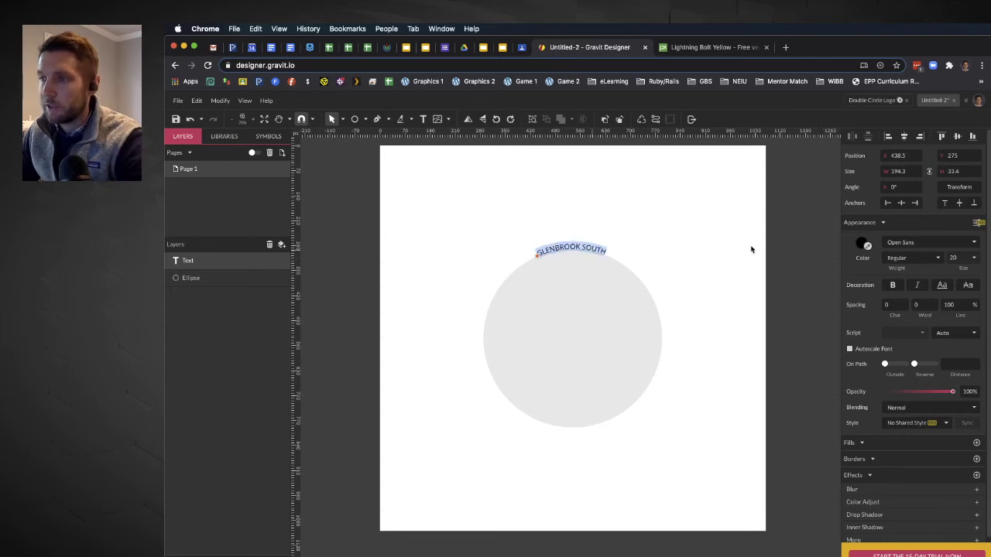
click(919, 259)
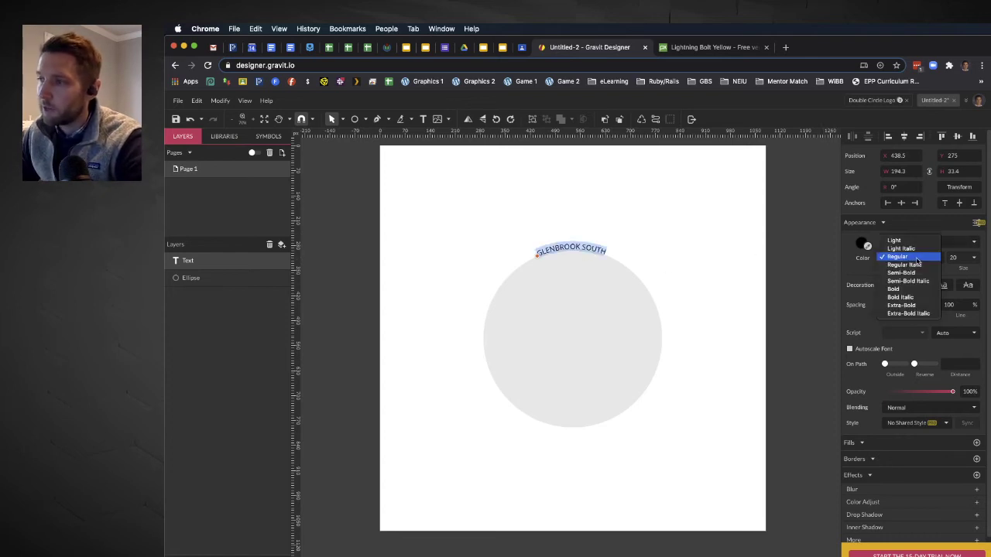
click(919, 305)
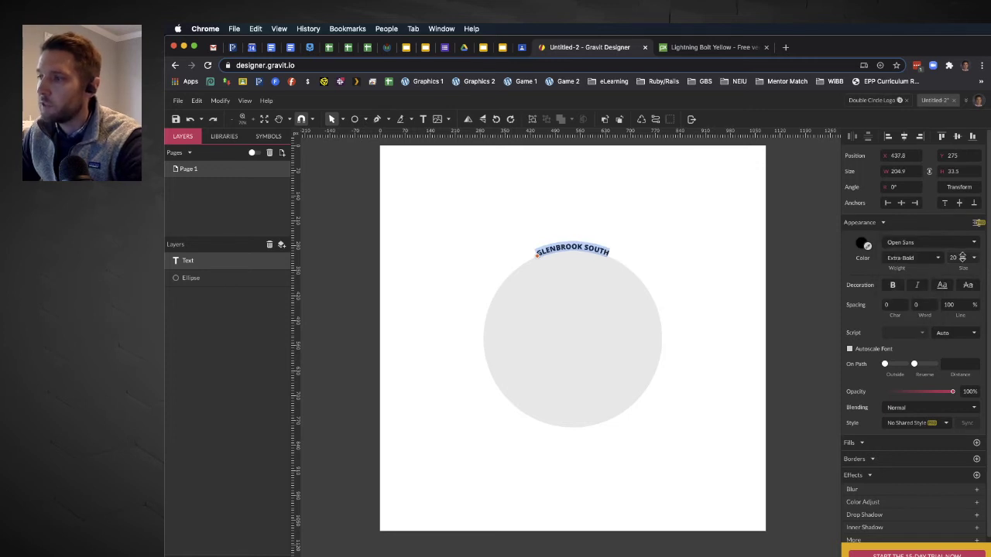
click(956, 258)
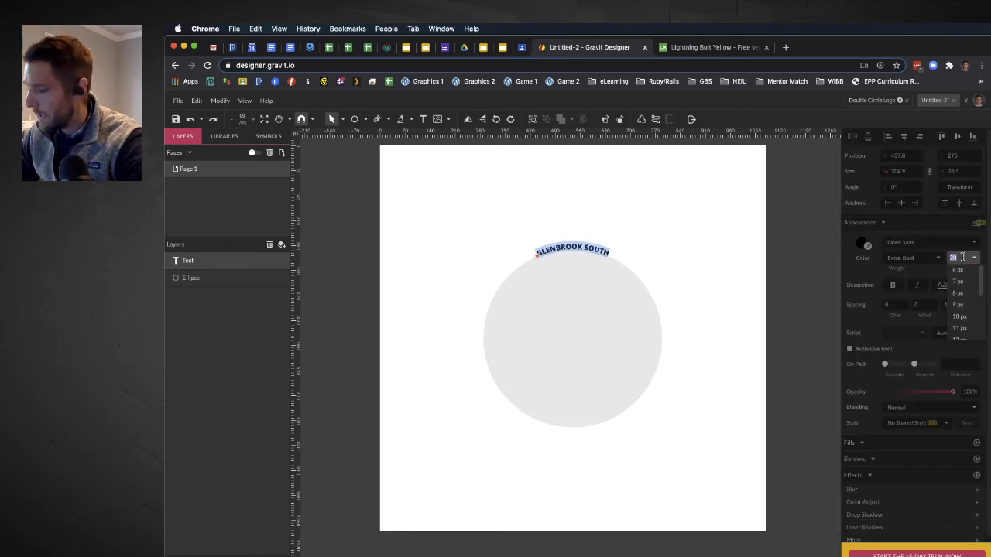
text(48)
key(Return)
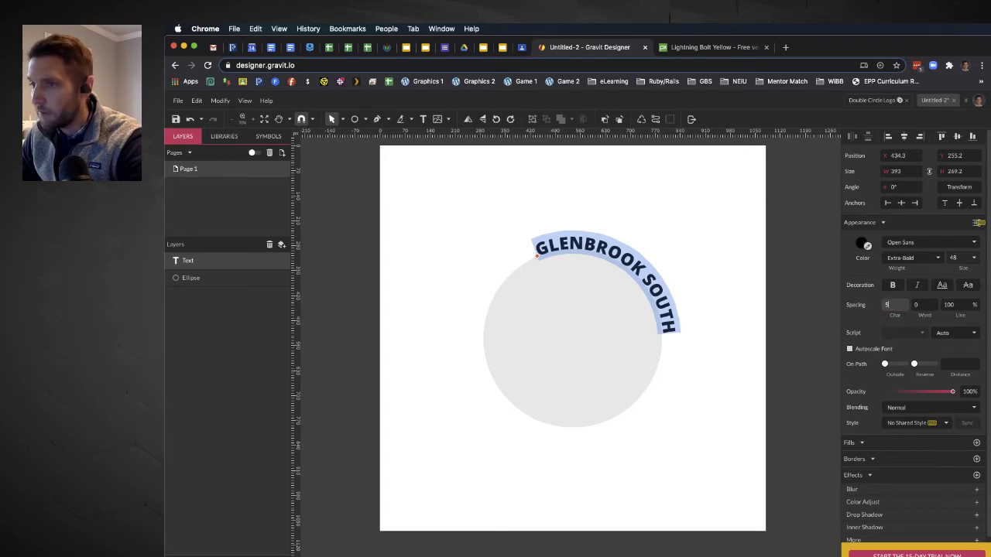
key(Return)
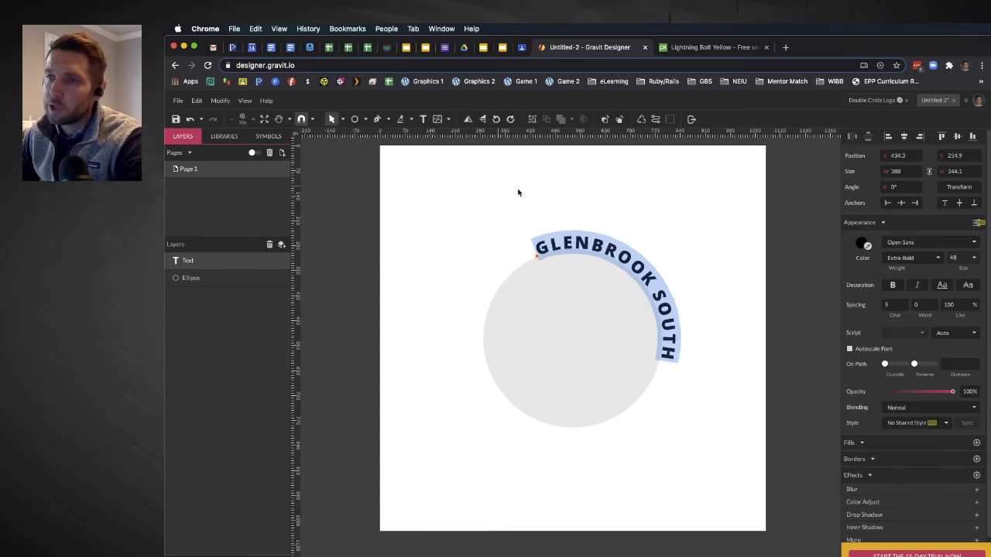
Slide GLENBROOK SOUTH along the circle to centre it over the top, adding a guide at its start.
click(537, 261)
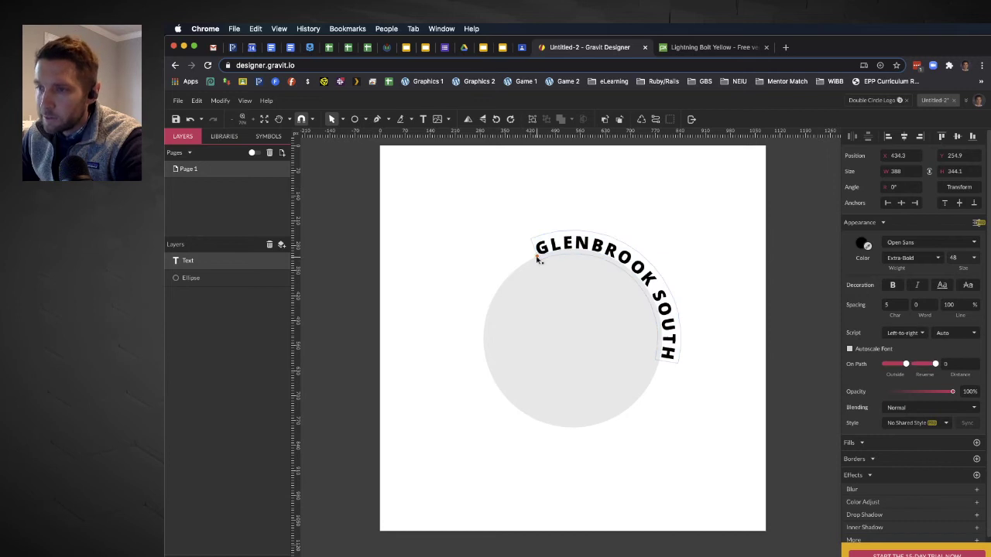
drag(539, 260, 496, 300)
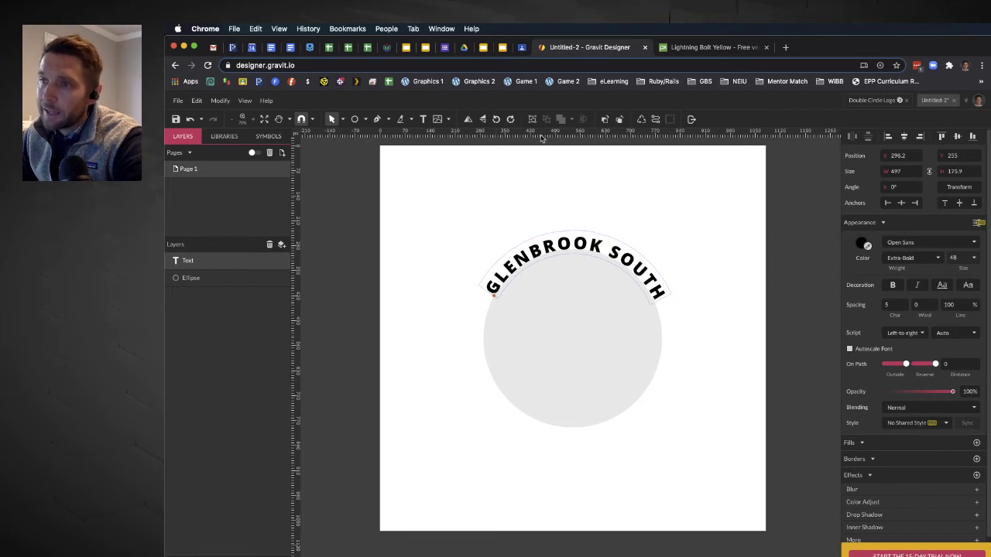
drag(542, 138, 497, 297)
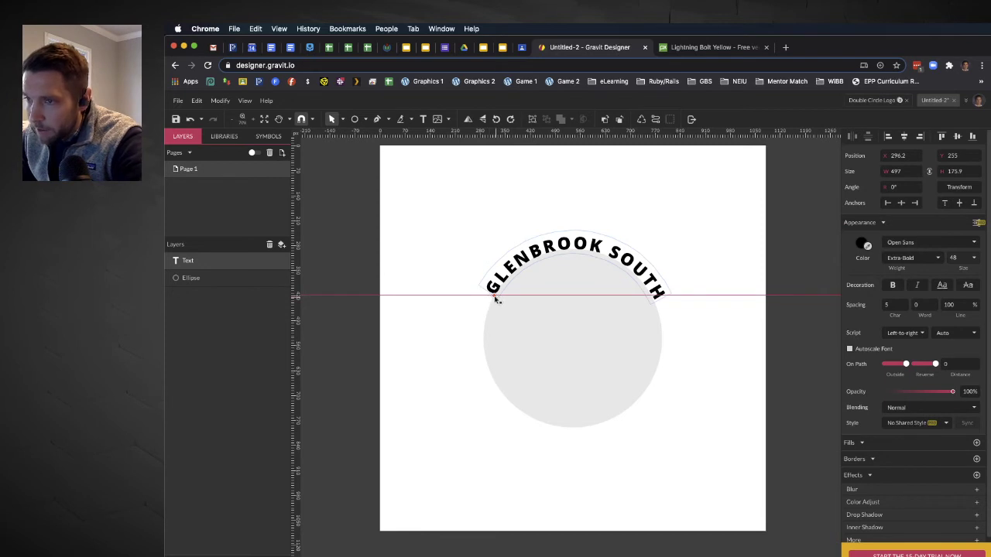
drag(496, 299, 473, 316)
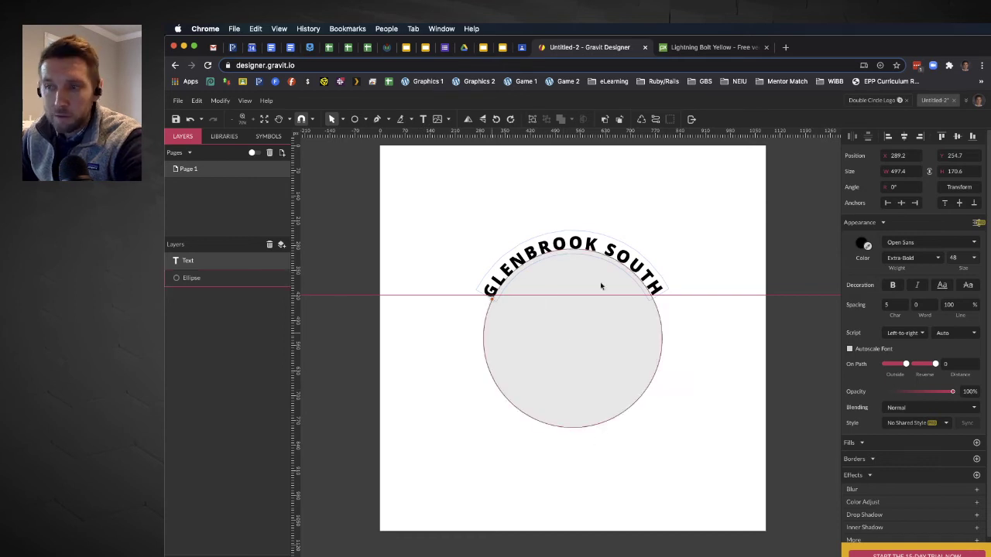
Start new text on the circle's lower left edge and type HIGH SCHOOL.
click(423, 119)
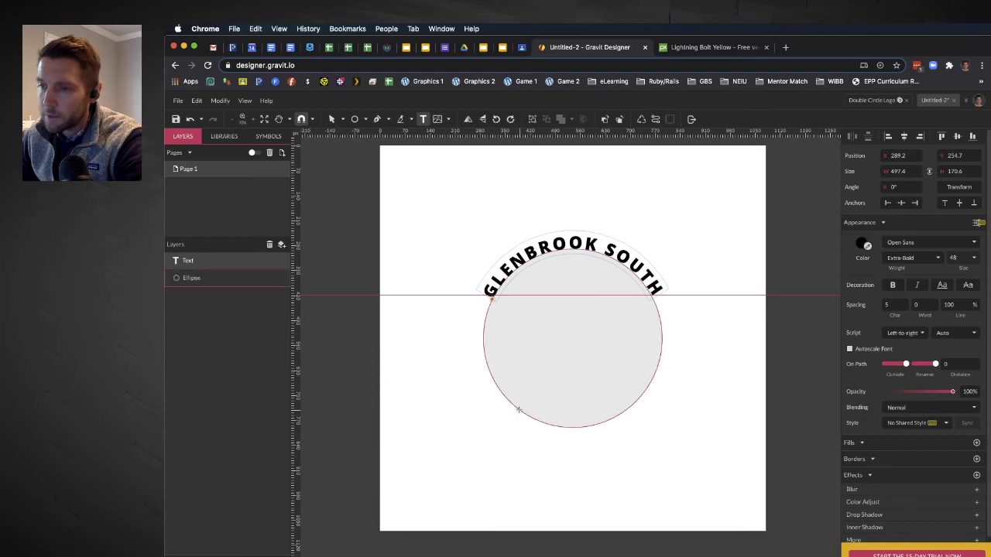
click(517, 410)
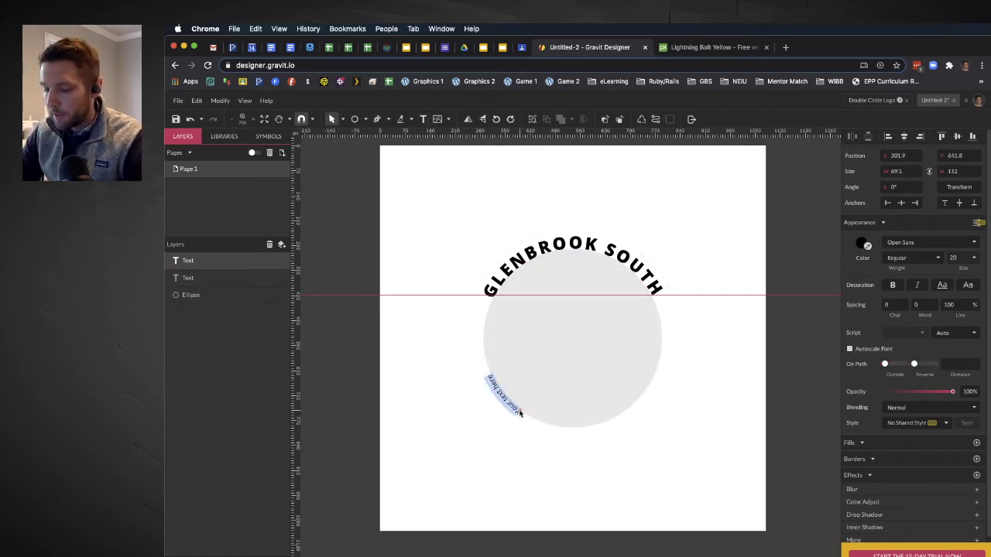
text(HIGH SCH)
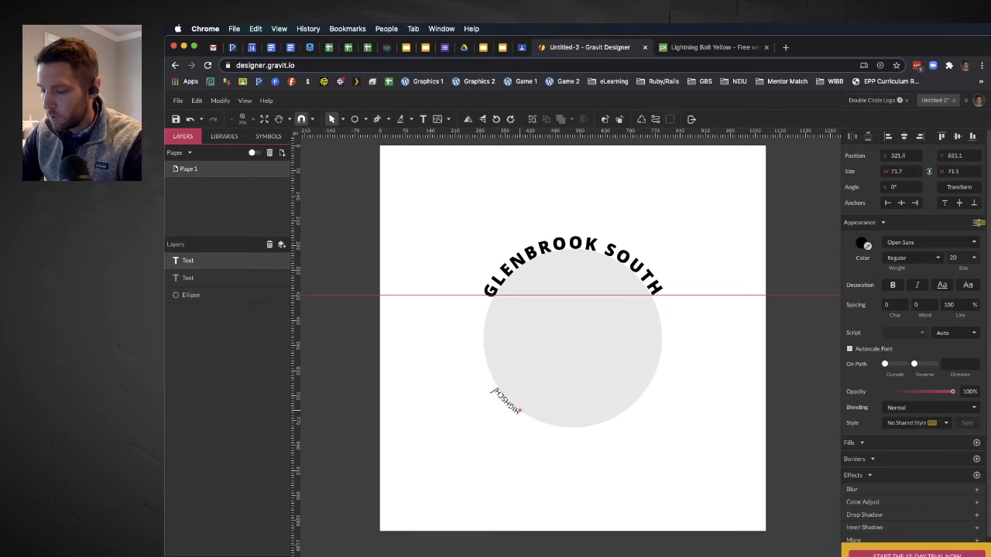
text(OOL)
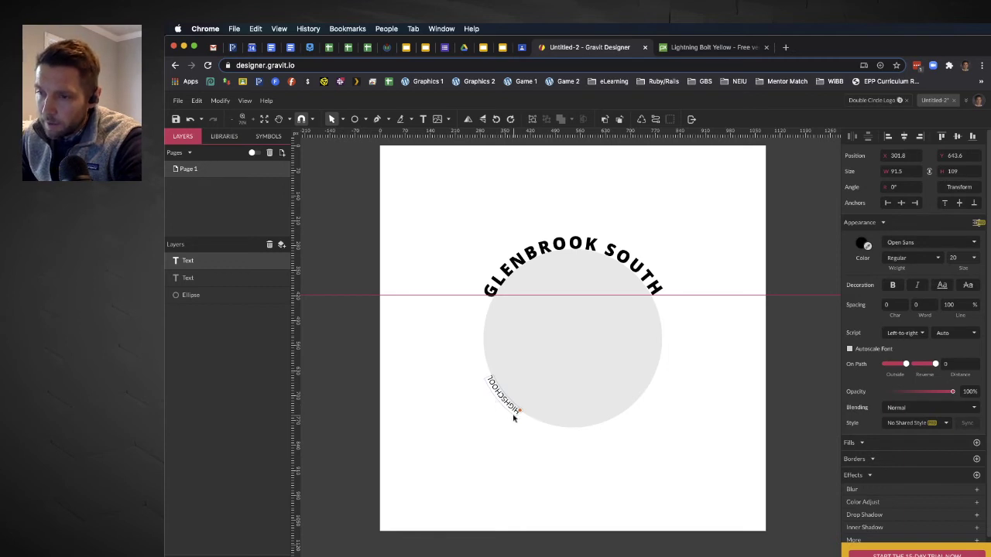
Make the HIGHSCHOOL text Extra-Bold, size 48, with character spacing 5.
click(513, 416)
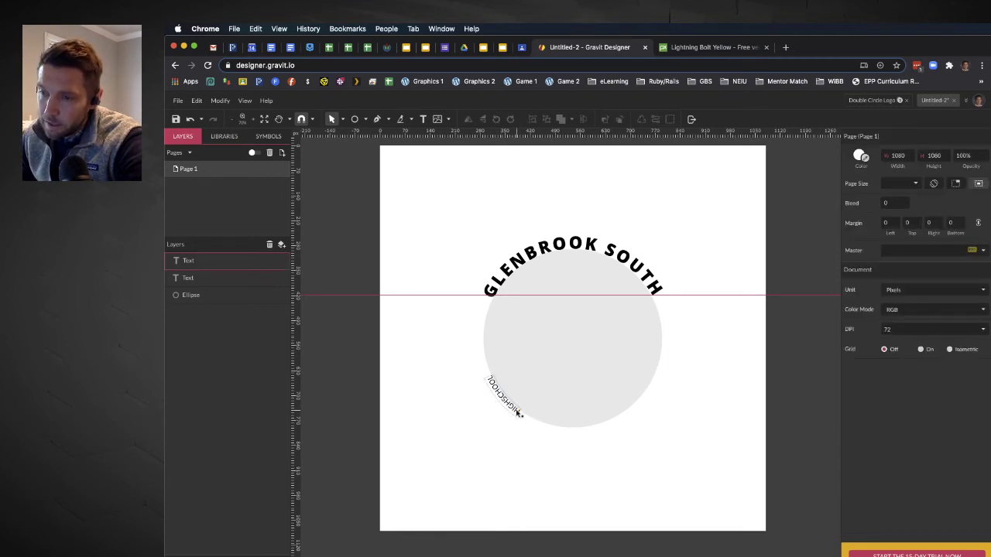
click(518, 415)
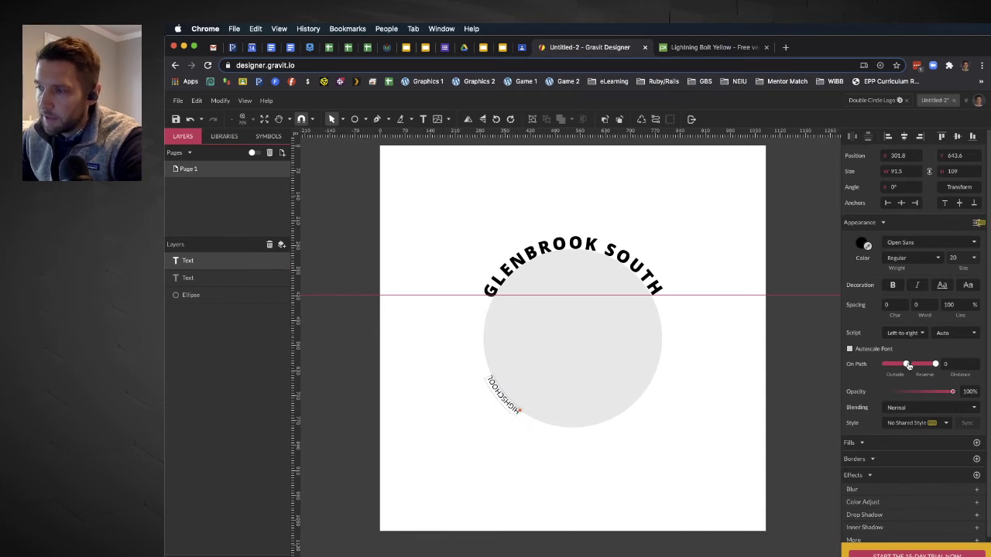
click(917, 258)
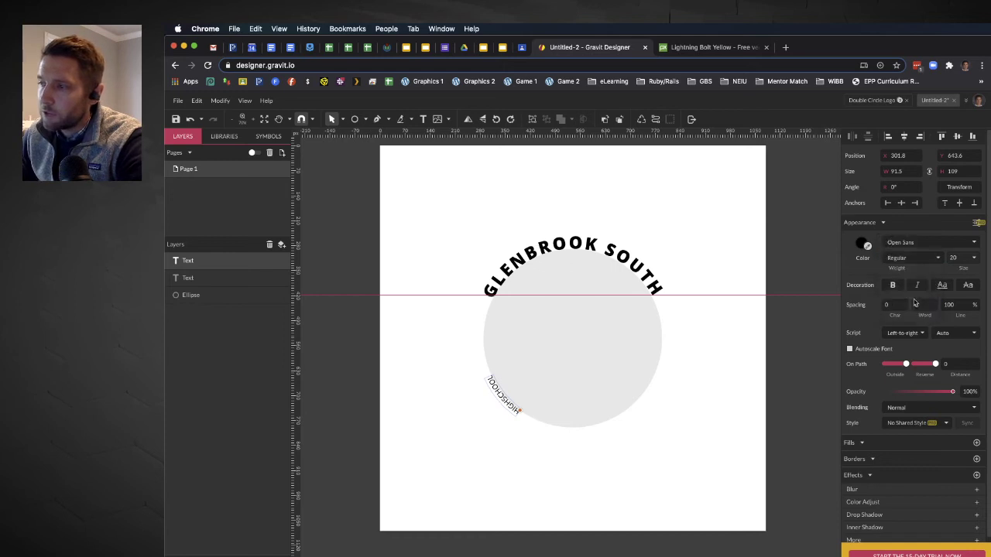
click(911, 305)
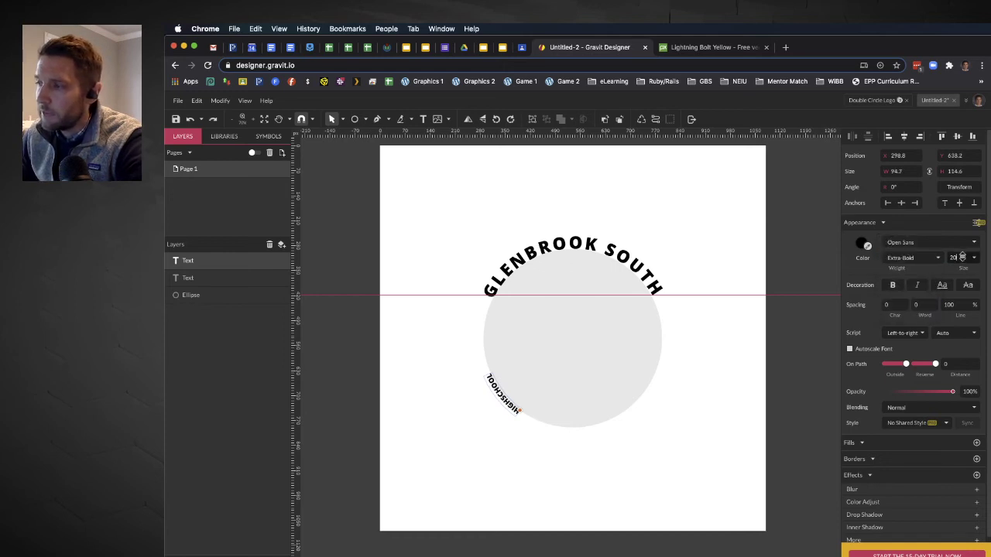
click(962, 257)
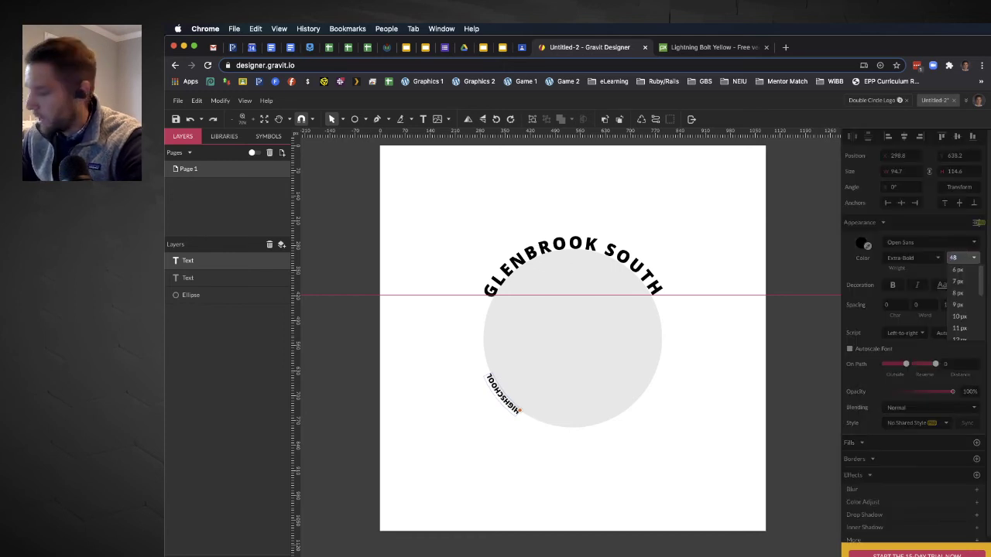
text(48)
key(Return)
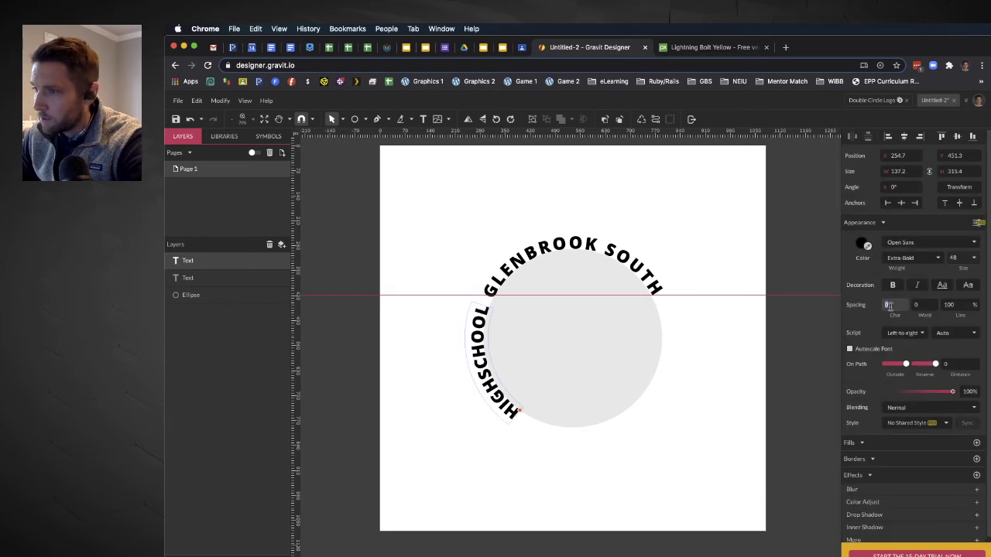
click(888, 305)
text(5)
key(Return)
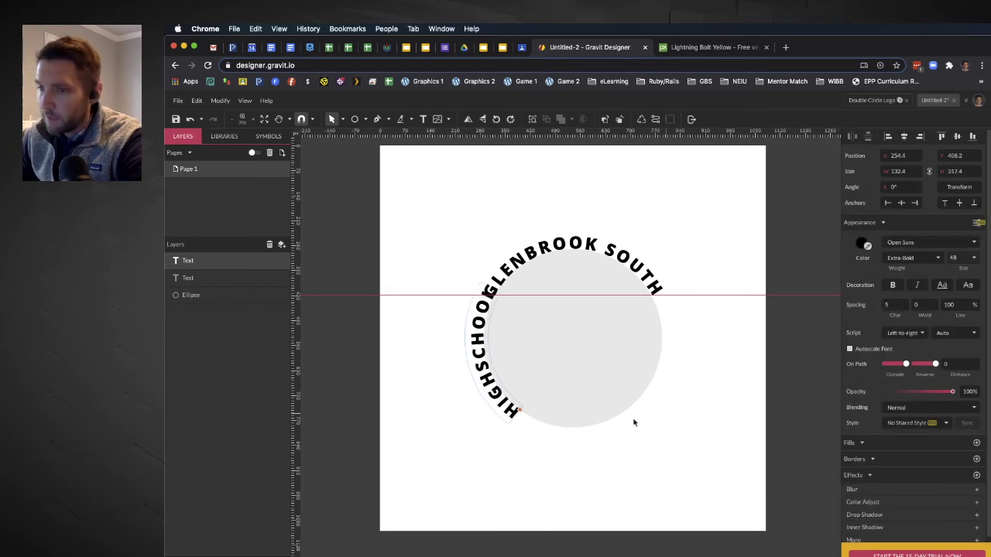
Reposition HIGHSCHOOL along the circle with the On Path control and start handle until centred below.
drag(523, 414, 622, 416)
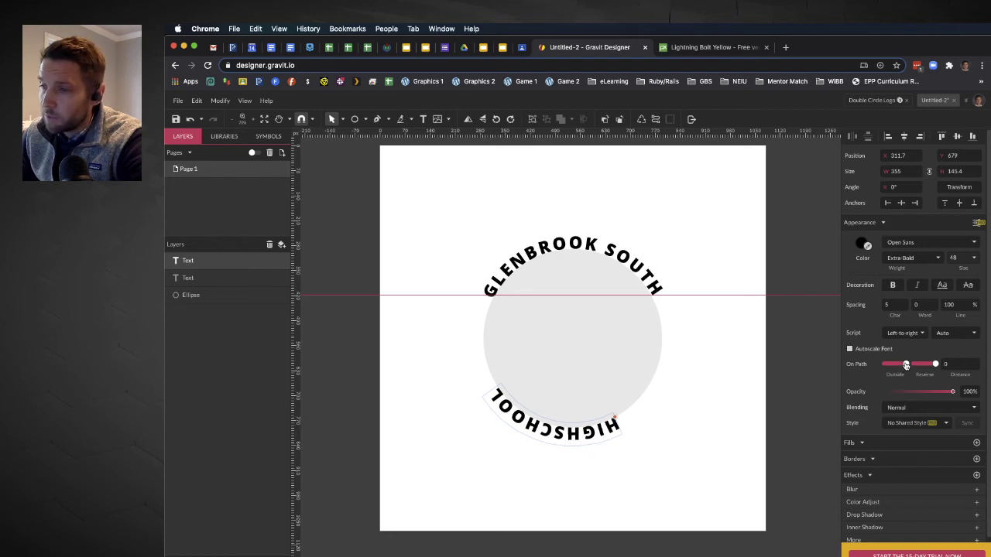
drag(905, 364, 905, 365)
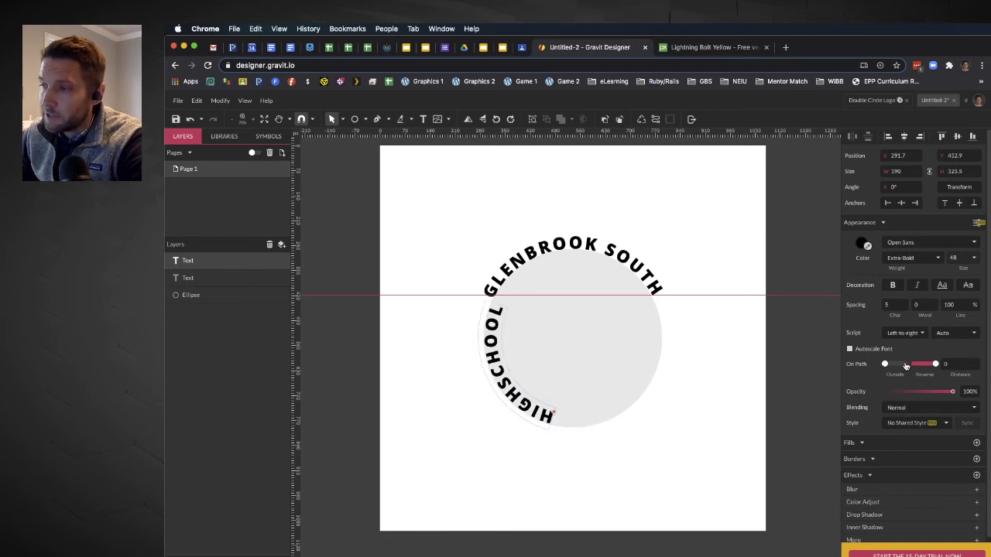
click(905, 366)
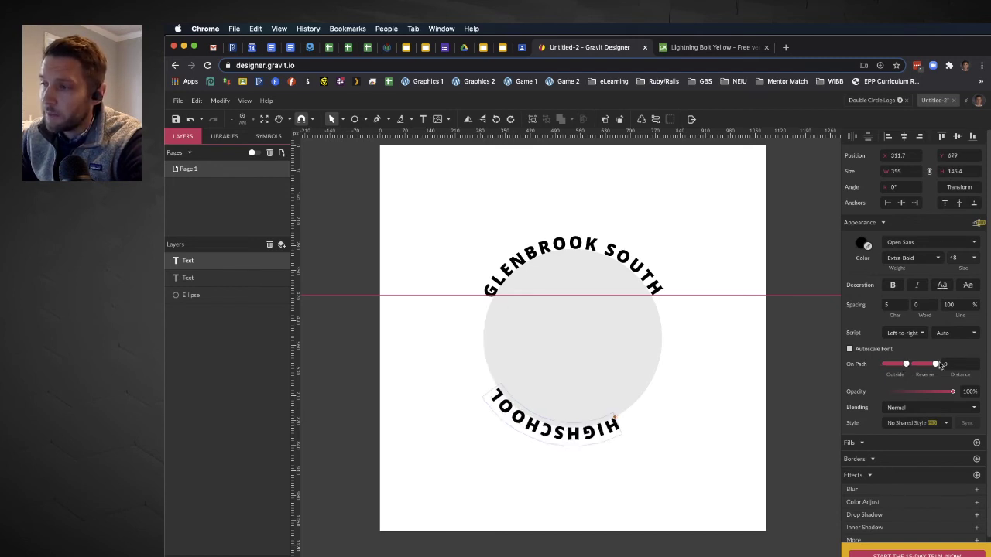
click(935, 367)
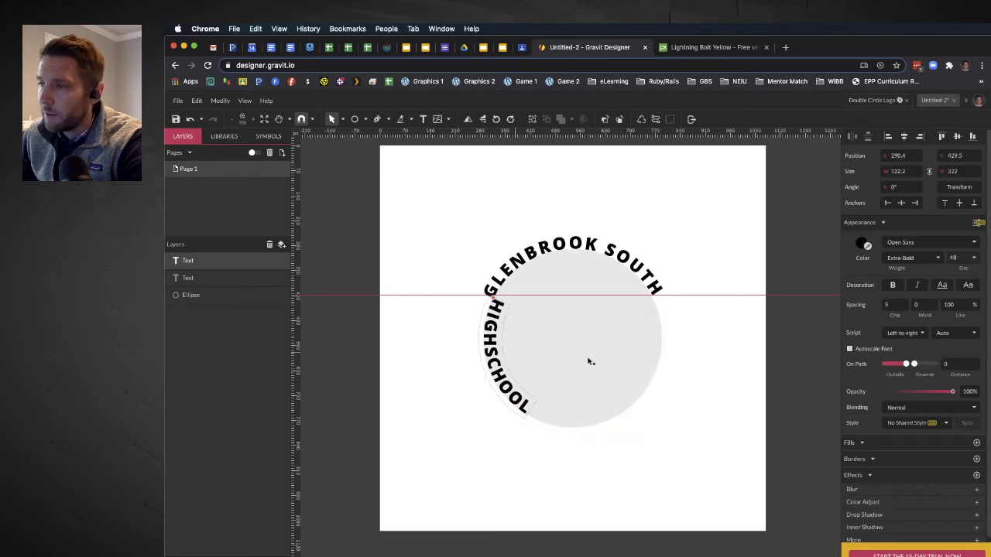
click(906, 367)
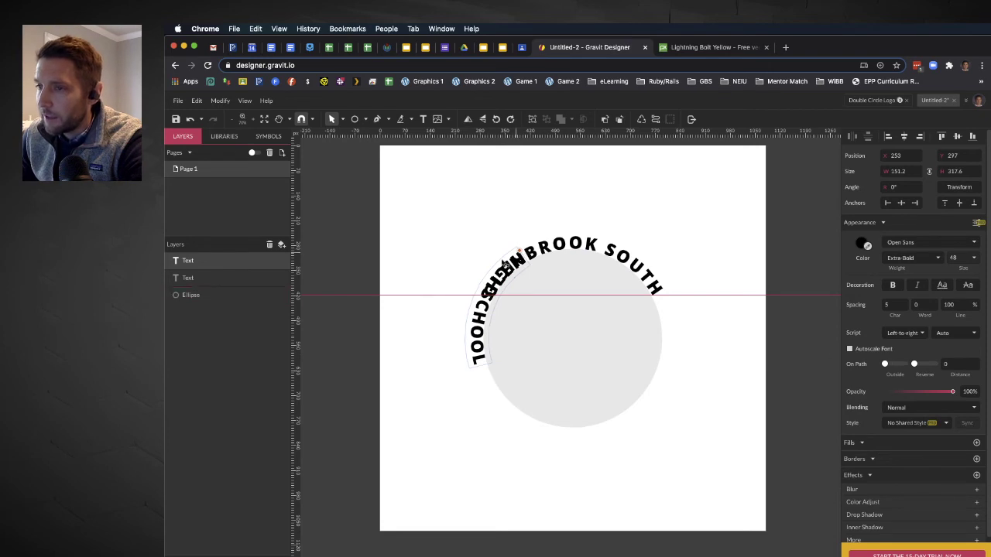
drag(503, 267, 491, 363)
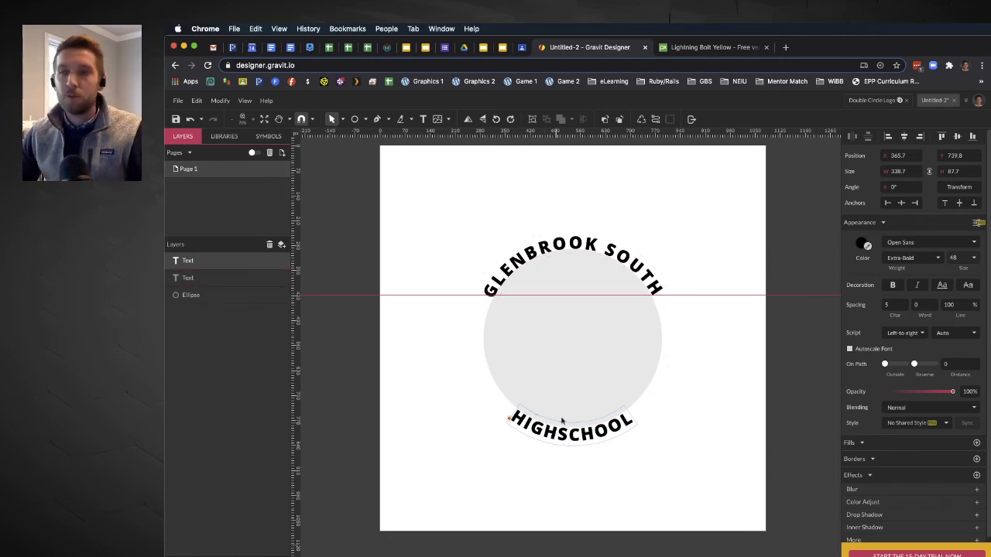
Remove the first circle's grey fill and draw a smaller circle inside it.
click(581, 309)
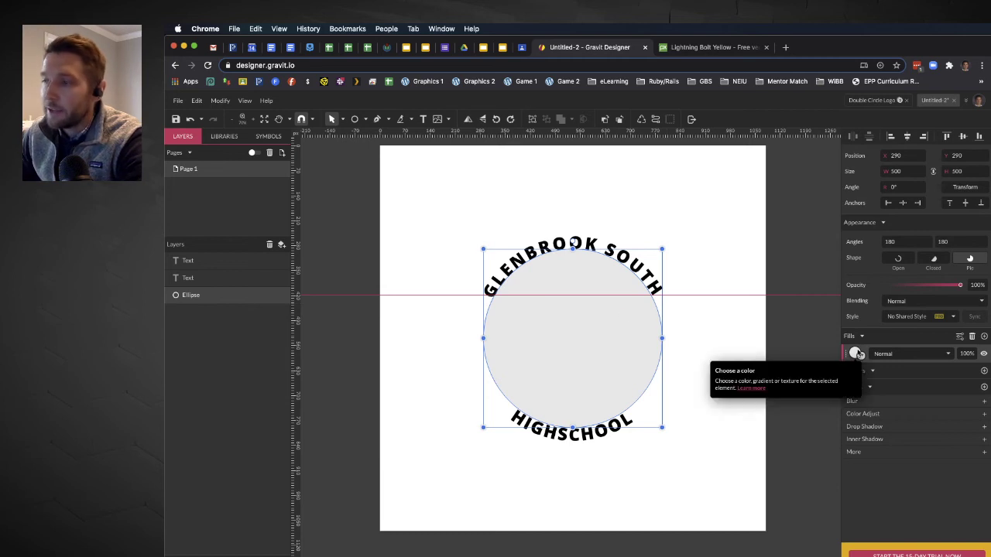
click(971, 336)
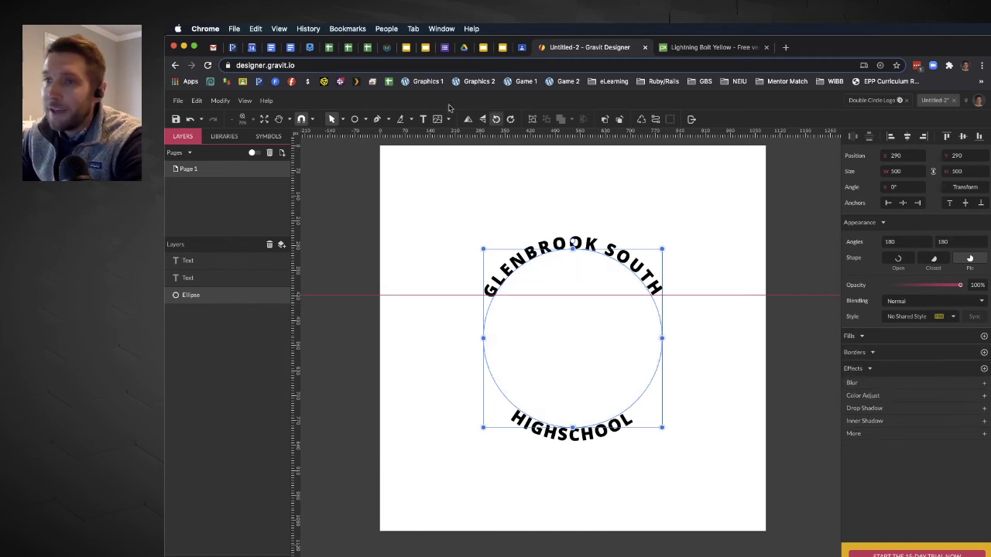
click(356, 119)
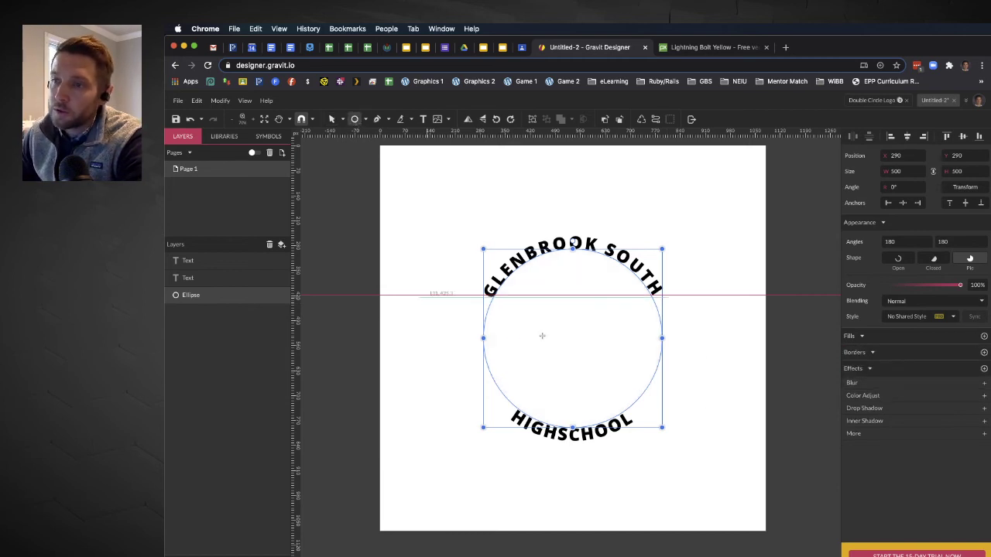
key(v)
click(356, 120)
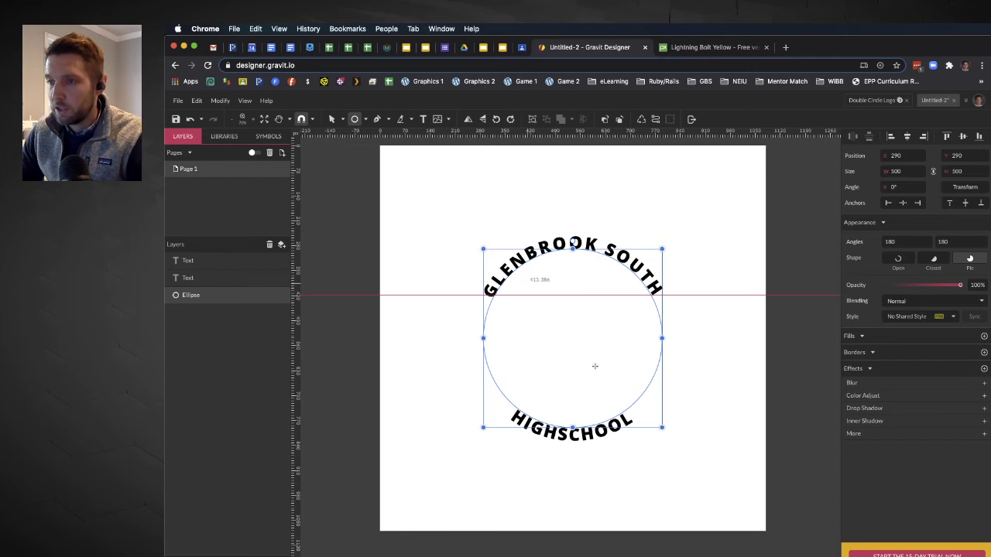
drag(598, 373, 630, 404)
key(v)
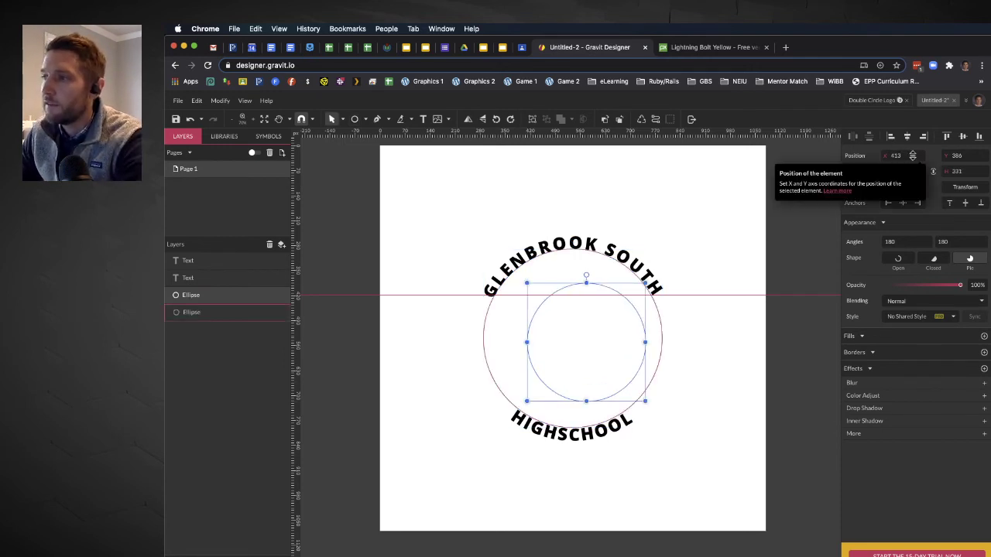
Size the new circle to 450×450, give it a 10 px border, and centre it on the page.
click(969, 171)
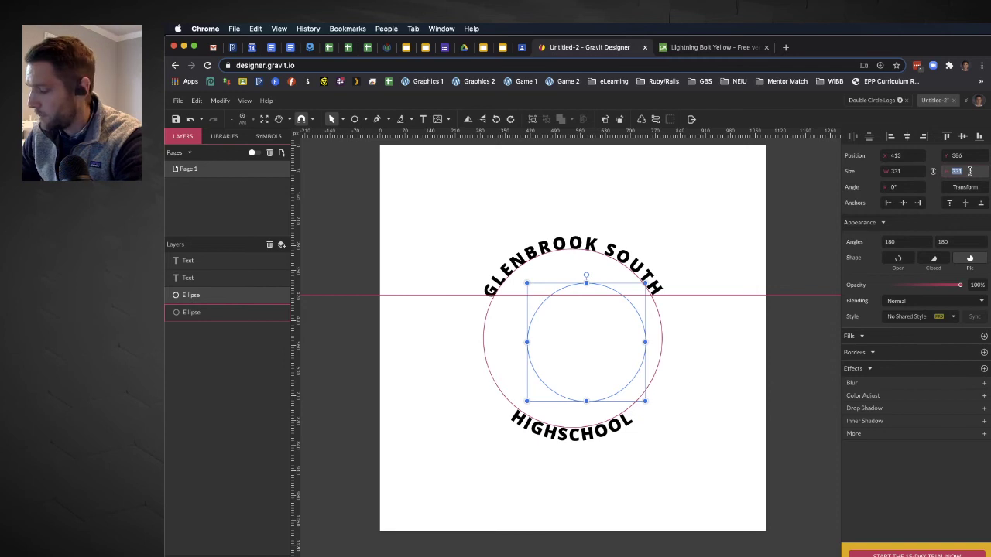
text(450)
key(Return)
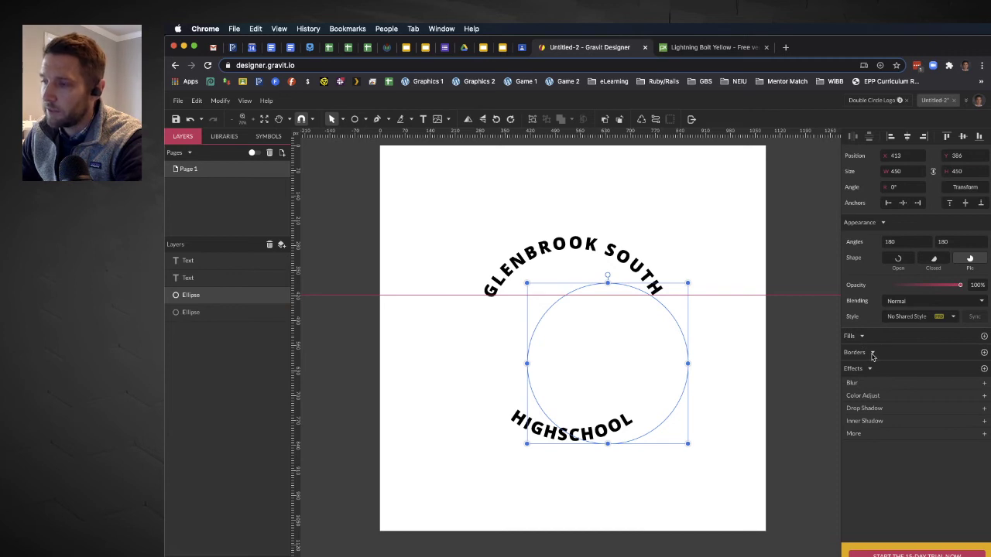
click(983, 353)
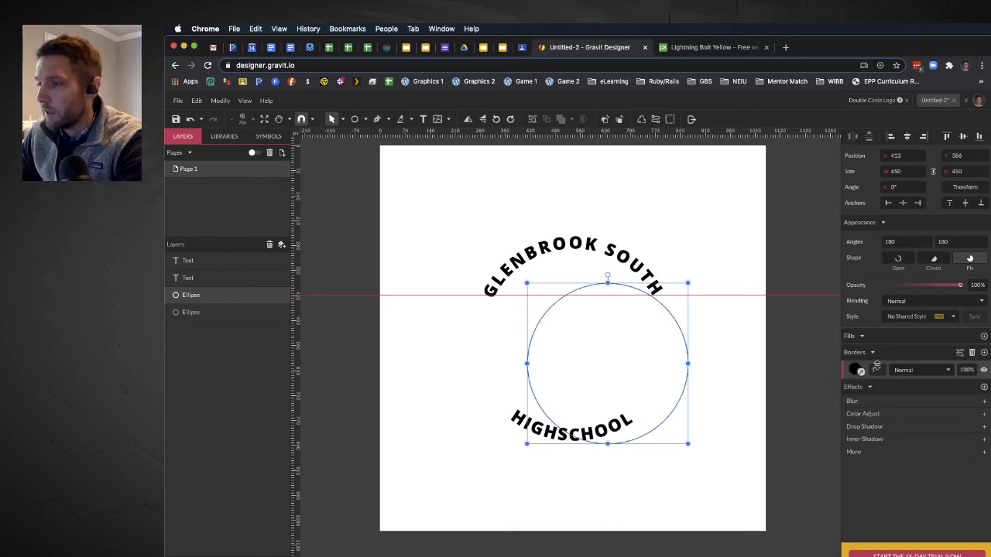
text(0)
key(Return)
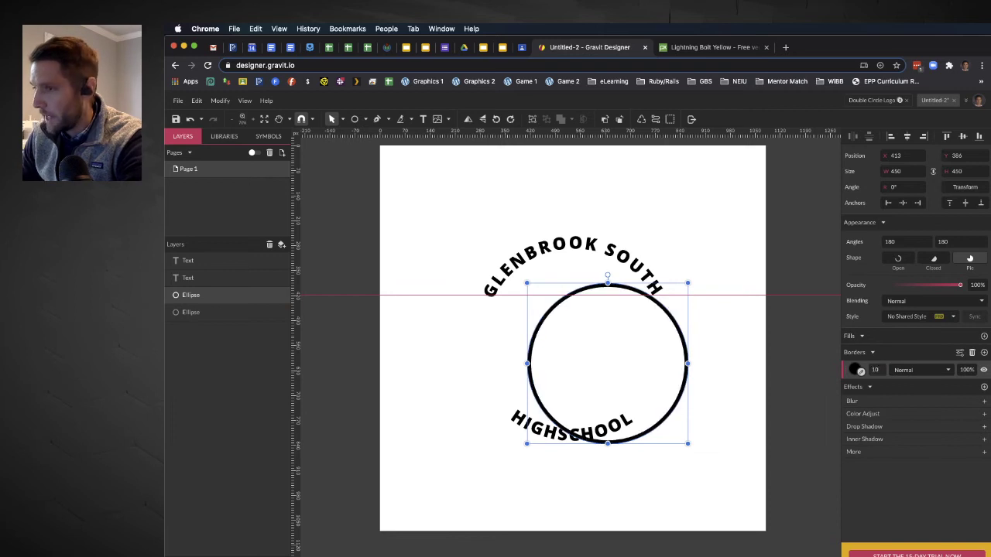
click(906, 137)
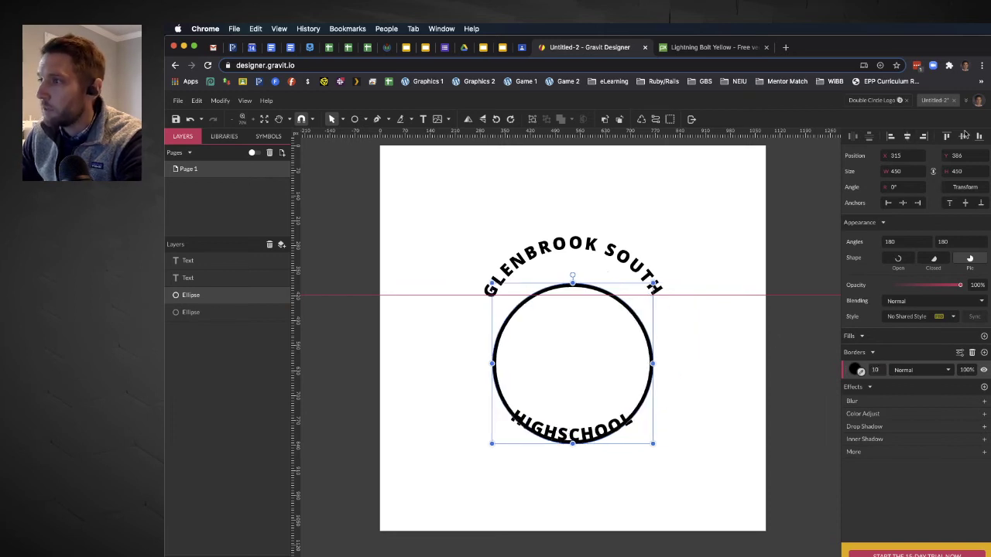
click(962, 137)
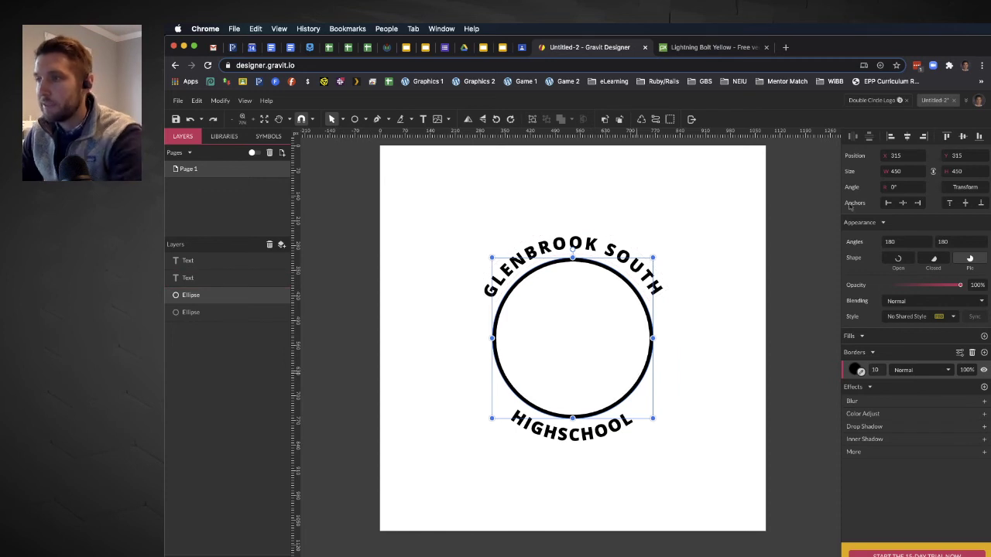
Duplicate the circle, resize the copy to 650×650, and centre it on the page.
key(super+d)
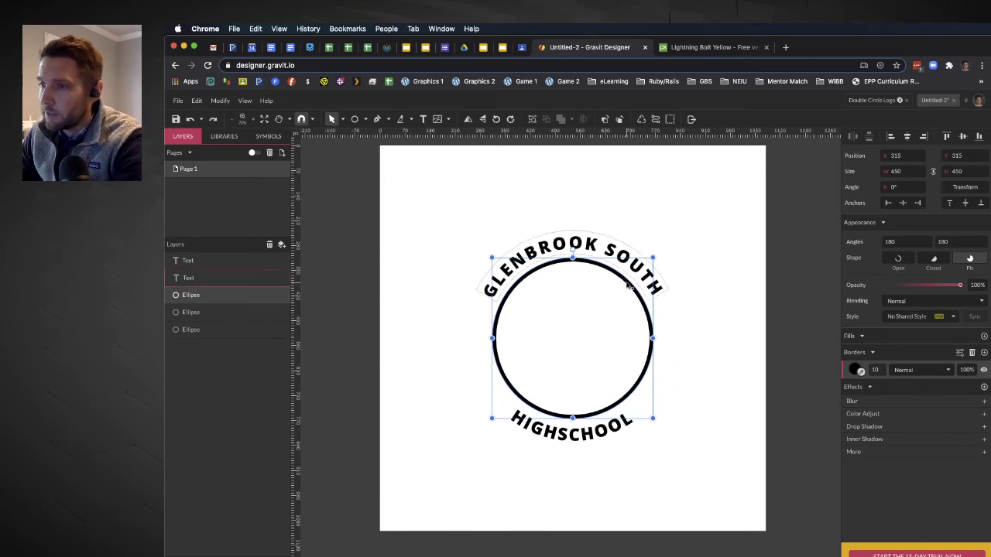
drag(675, 319, 641, 329)
key(super+z)
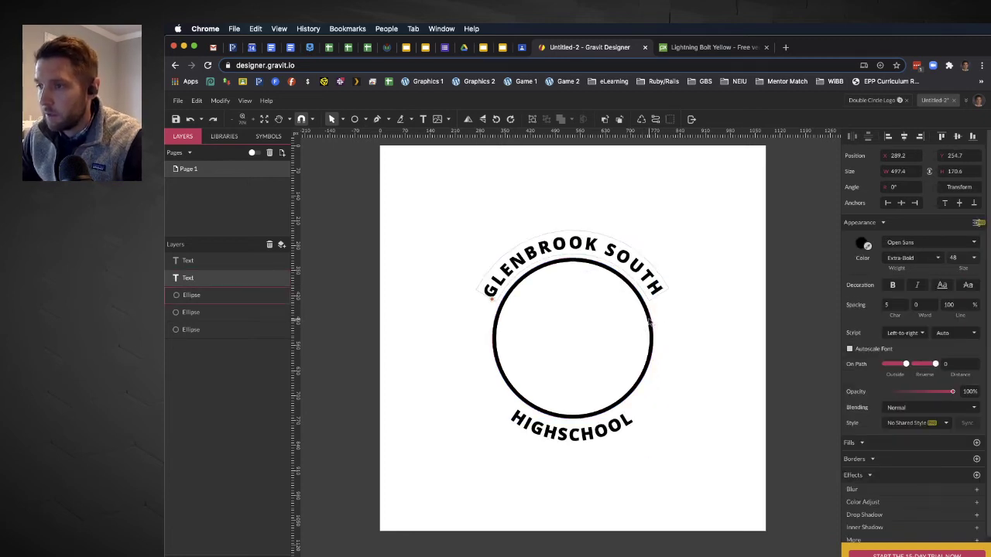
click(650, 324)
drag(648, 317, 707, 336)
click(910, 172)
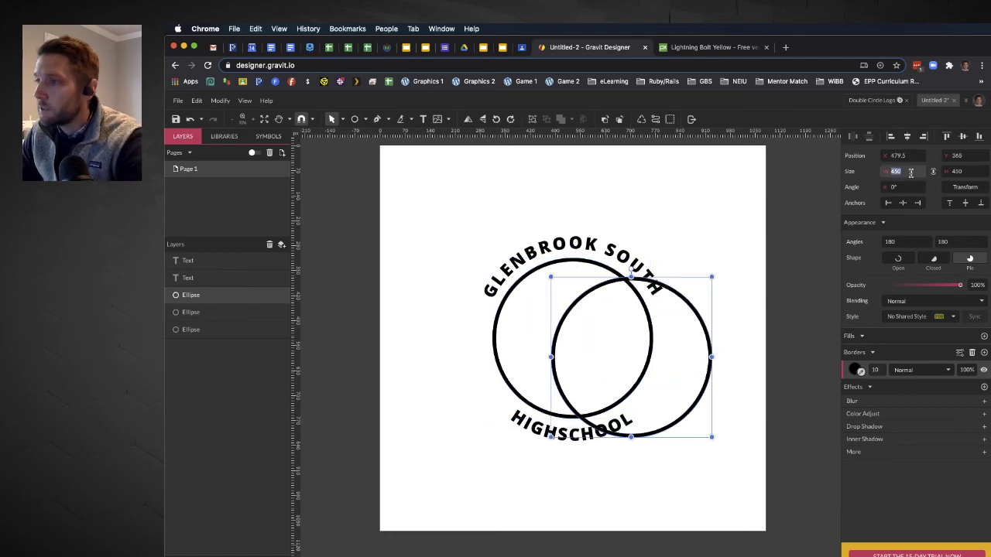
text(650)
key(Tab)
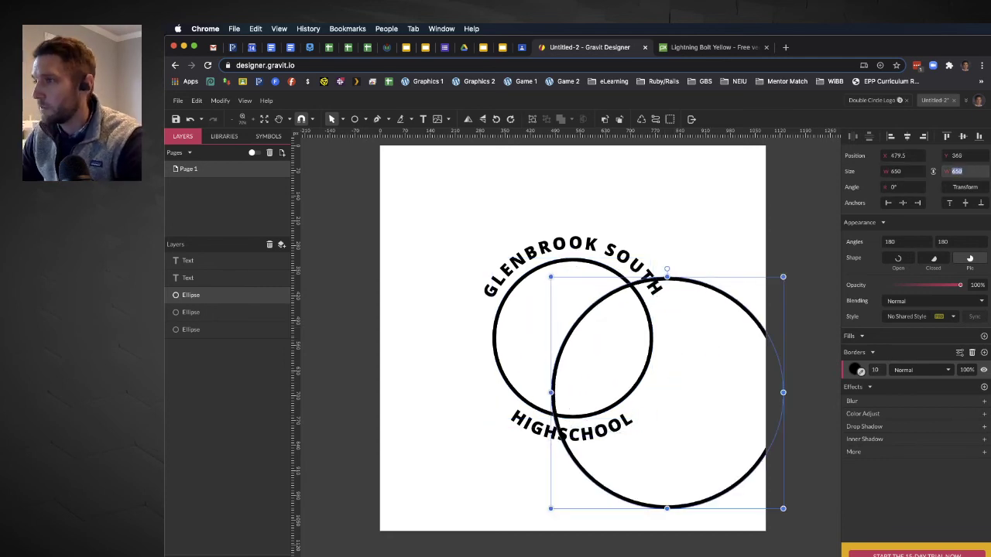
click(906, 136)
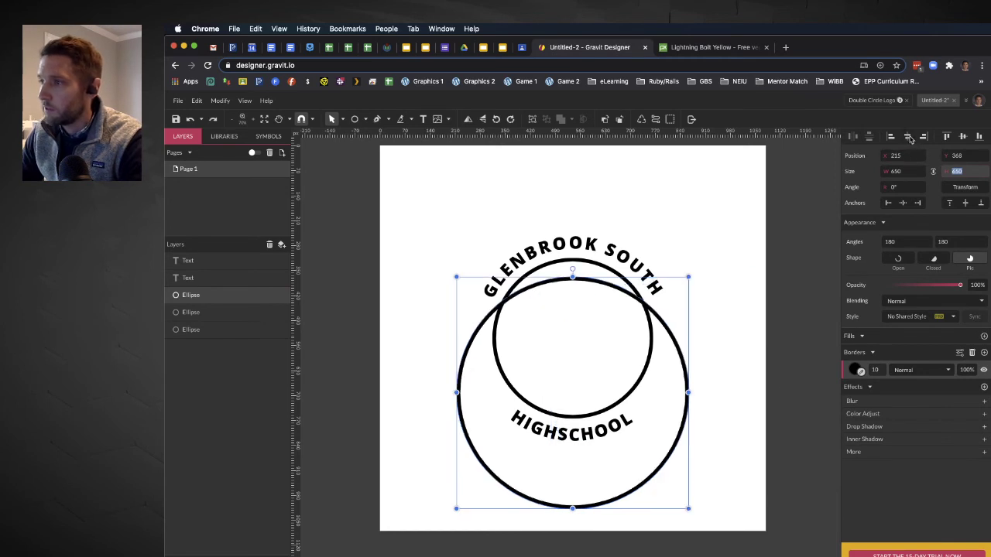
click(962, 136)
click(724, 293)
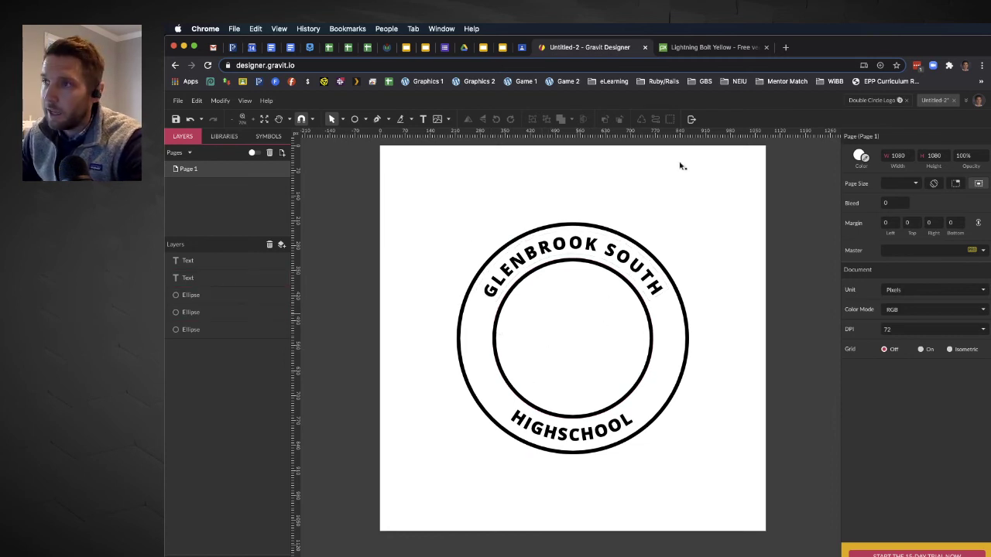
Copy the yellow lightning bolt image from the Pixabay page.
click(706, 47)
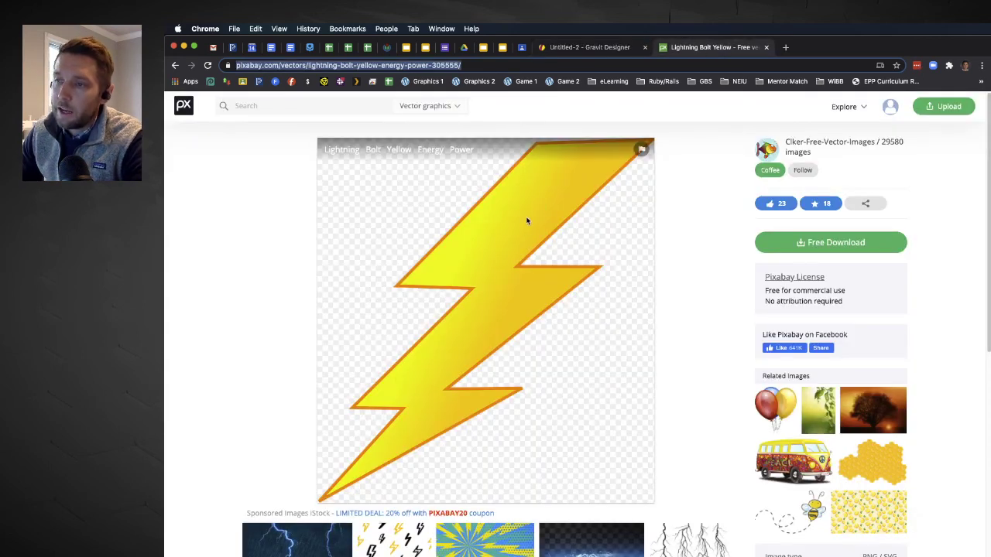
right_click(520, 225)
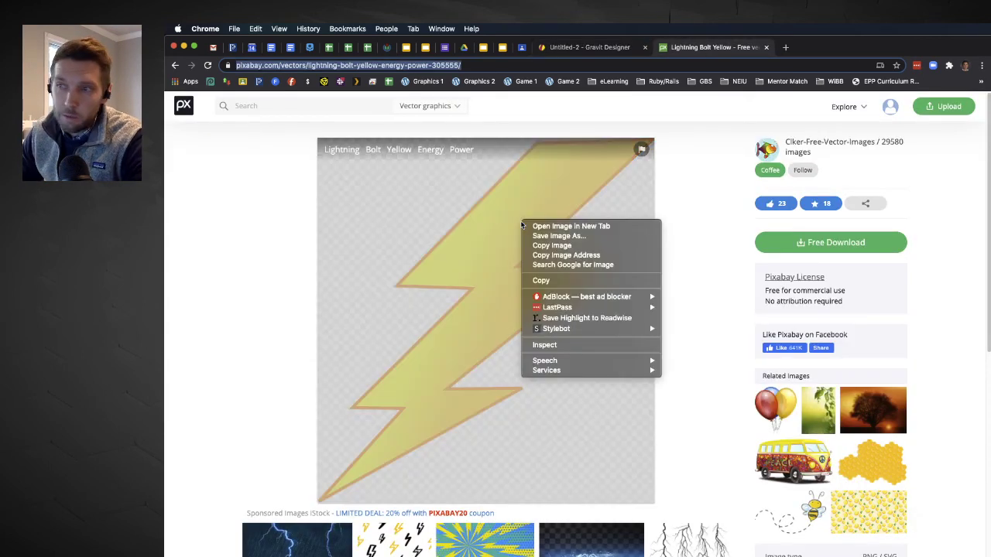
click(551, 246)
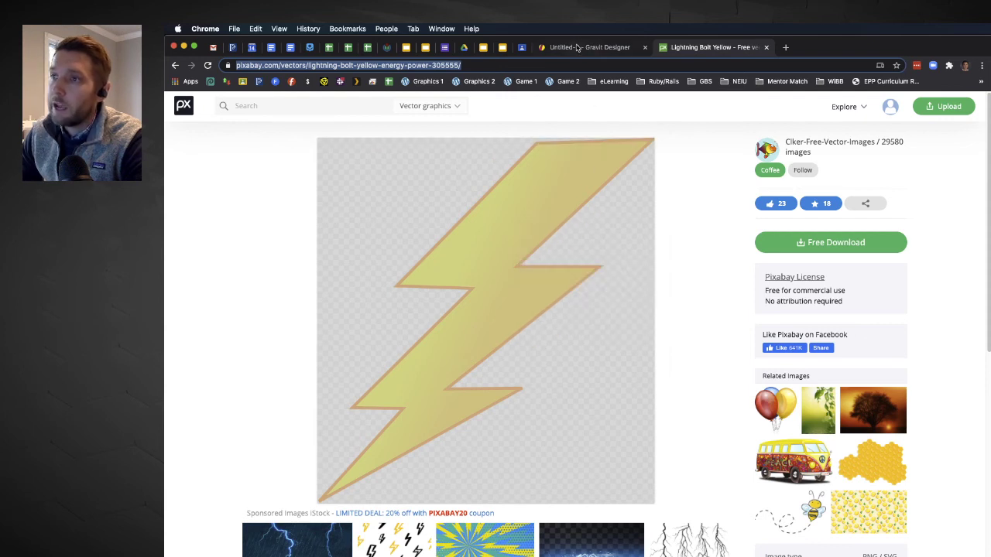
Switch back to the Untitled-2 logo document and decline the Gravit Cloud auto-save sync.
click(577, 48)
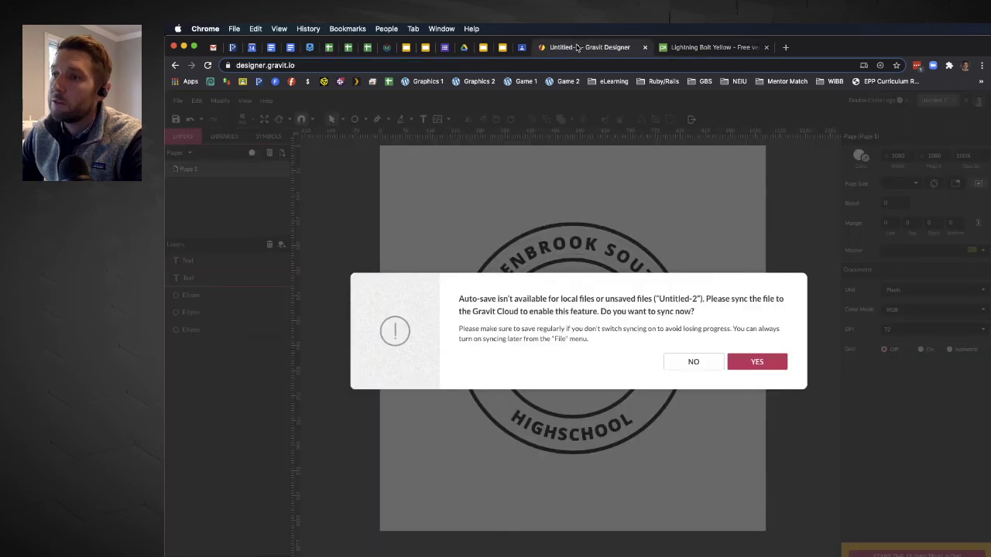
click(703, 362)
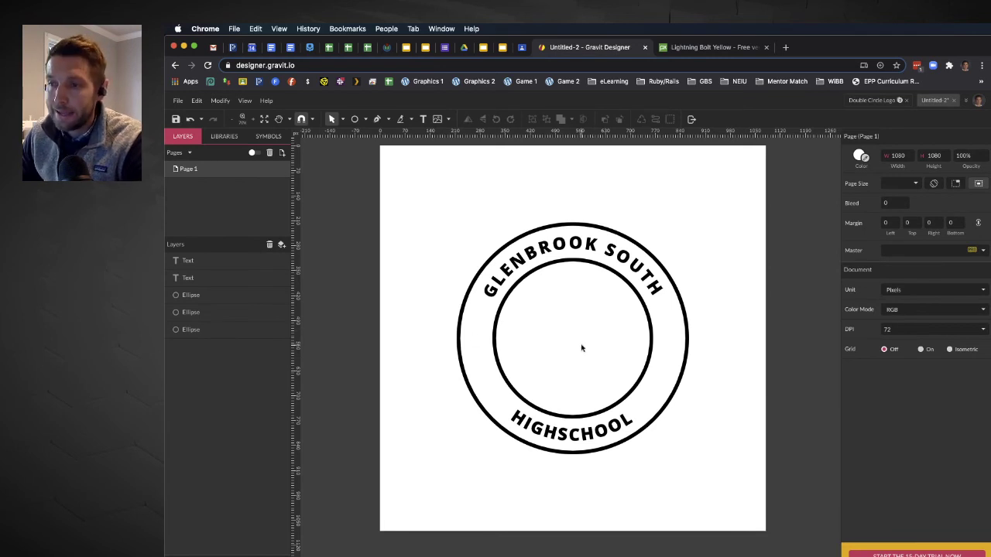
Paste the yellow lightning bolt image and scale it down to fit inside the inner circle.
key(super+v)
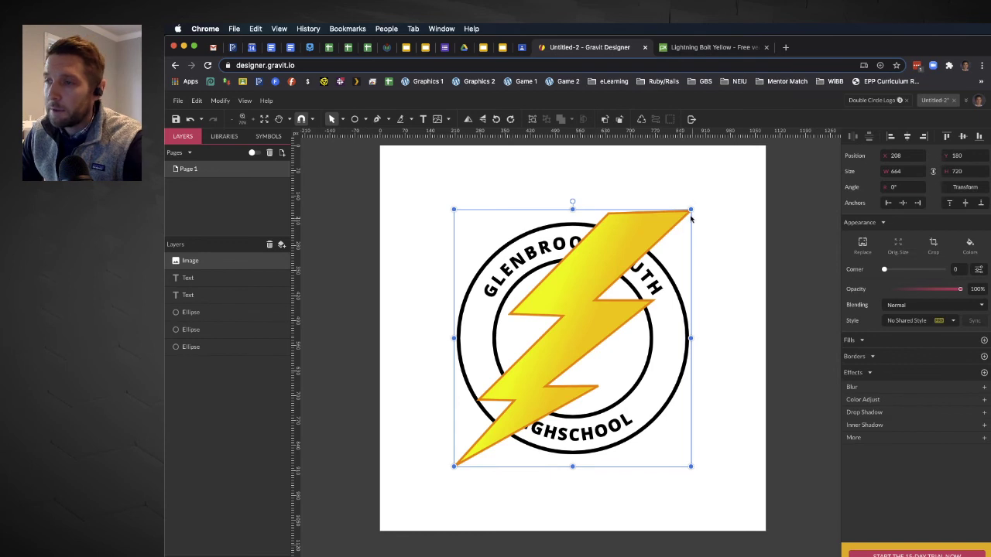
key(alt)
drag(691, 208, 618, 289)
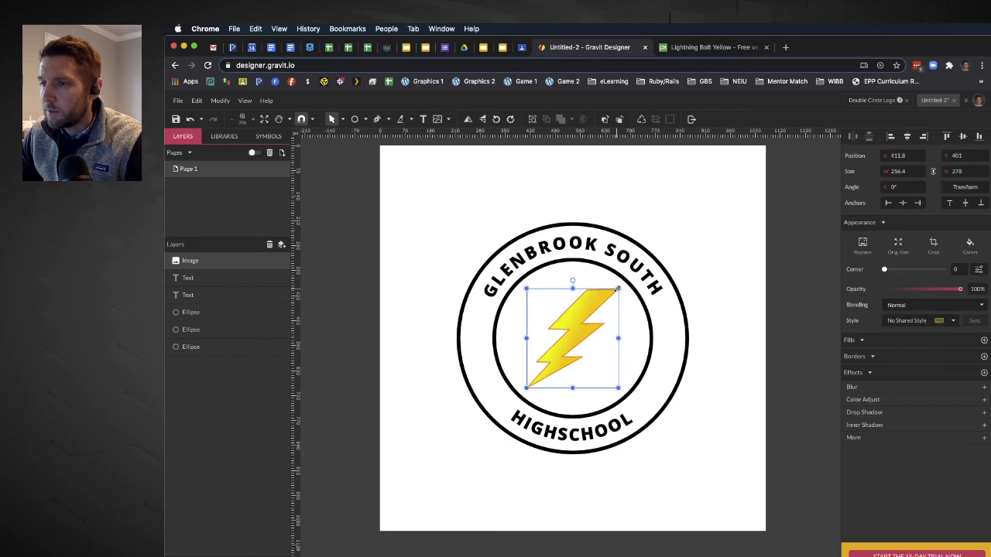
click(740, 247)
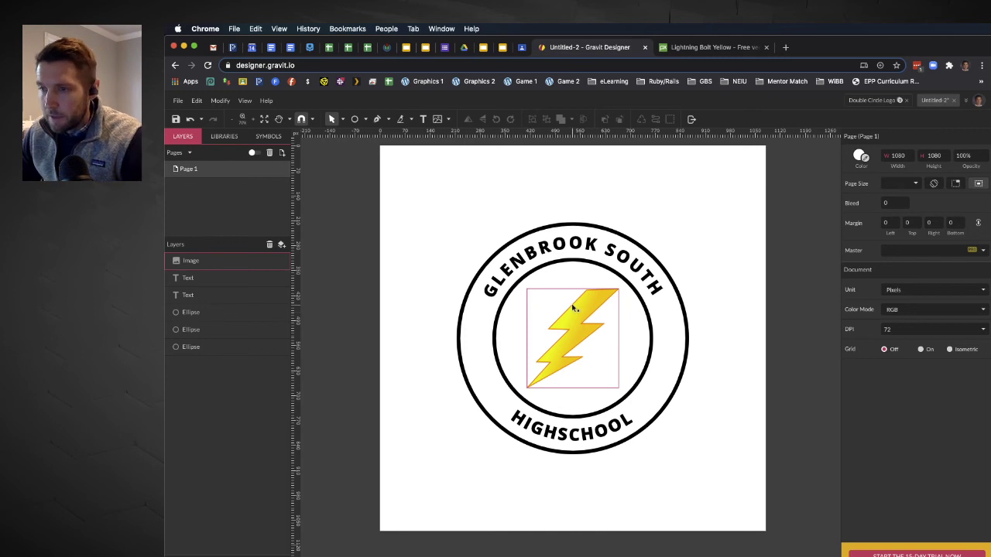
scroll(576, 313, up, 5)
scroll(579, 327, down, 5)
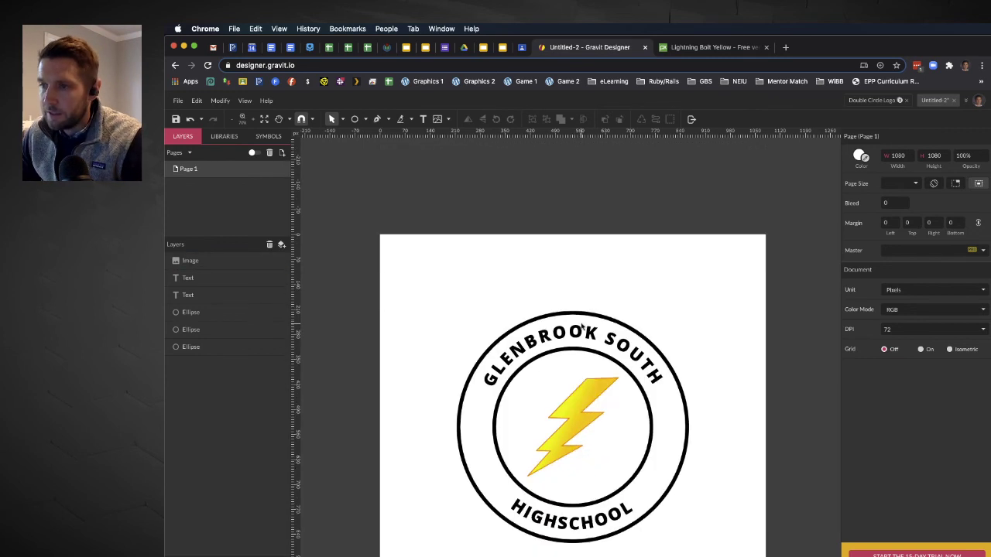
scroll(581, 325, up, 5)
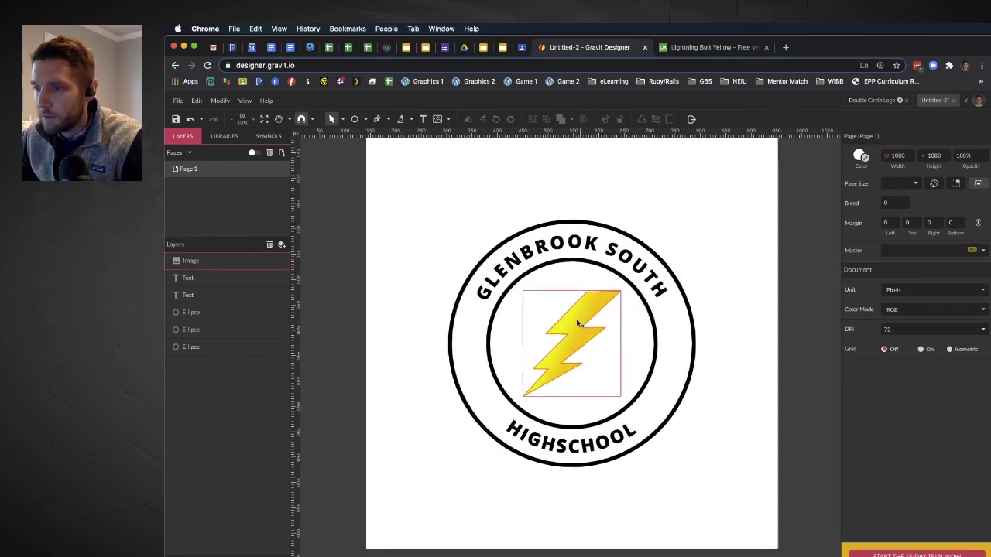
scroll(579, 324, up, 5)
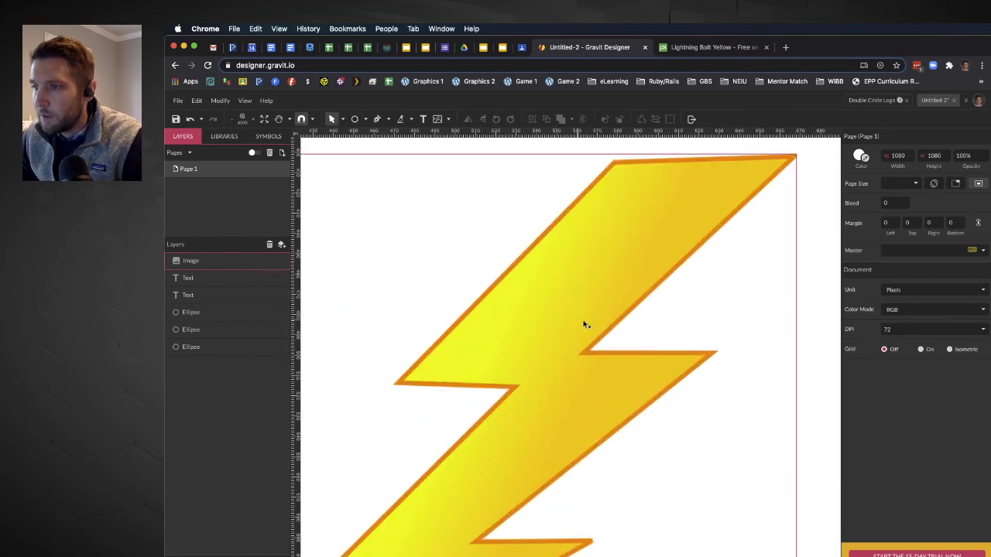
scroll(653, 317, up, 6)
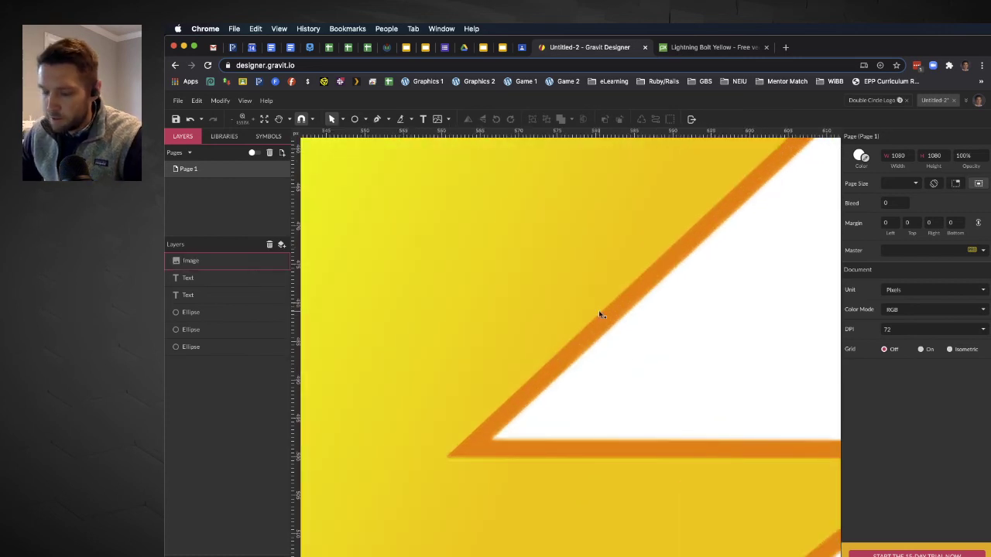
key(super+0)
key(Escape)
Trace each corner of the lightning bolt with the Pen tool, closing the path at the top-right start.
click(378, 118)
click(629, 284)
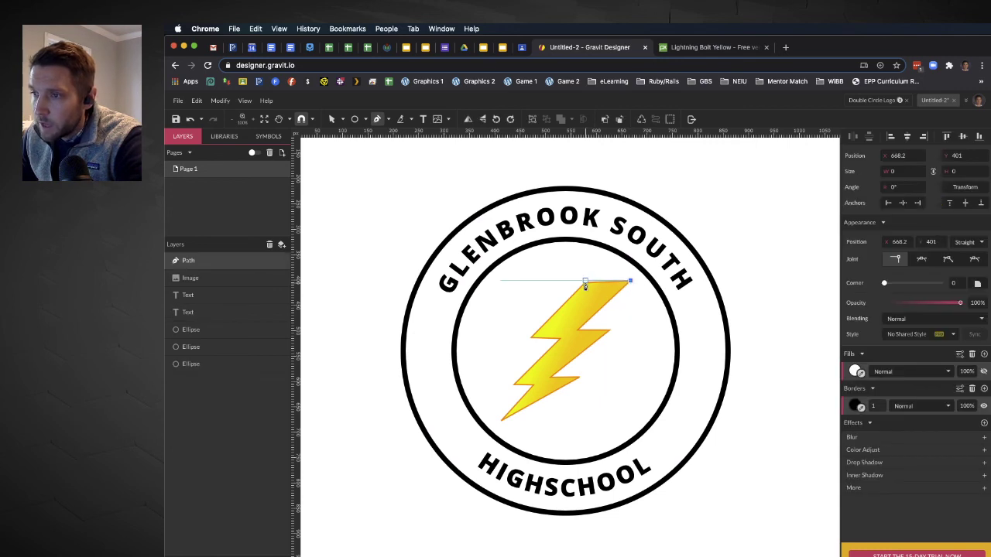
click(585, 284)
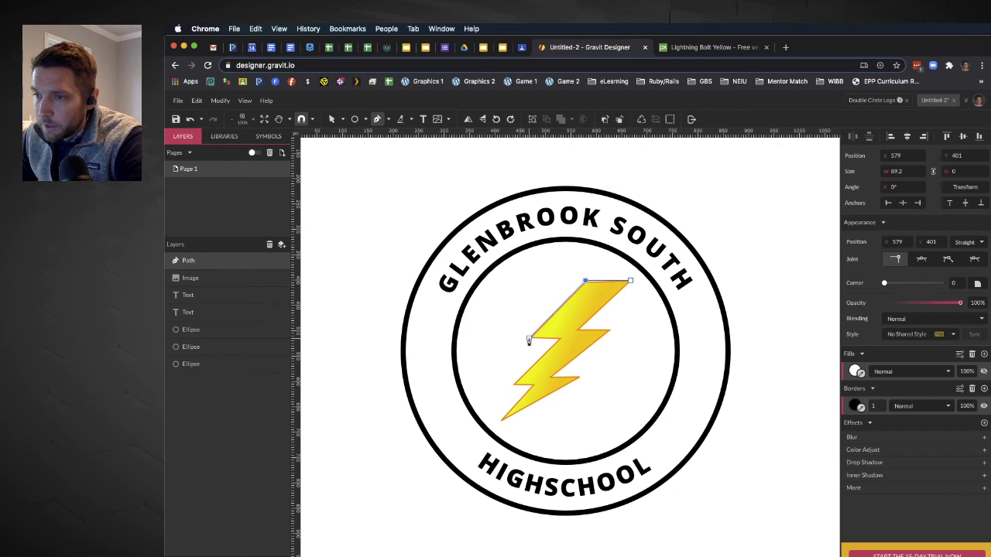
click(560, 339)
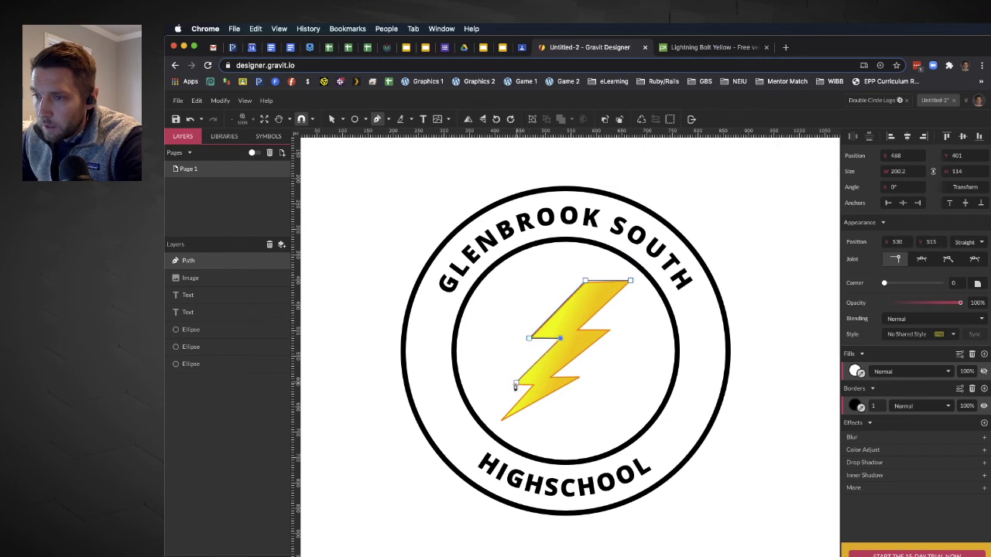
drag(512, 387, 531, 388)
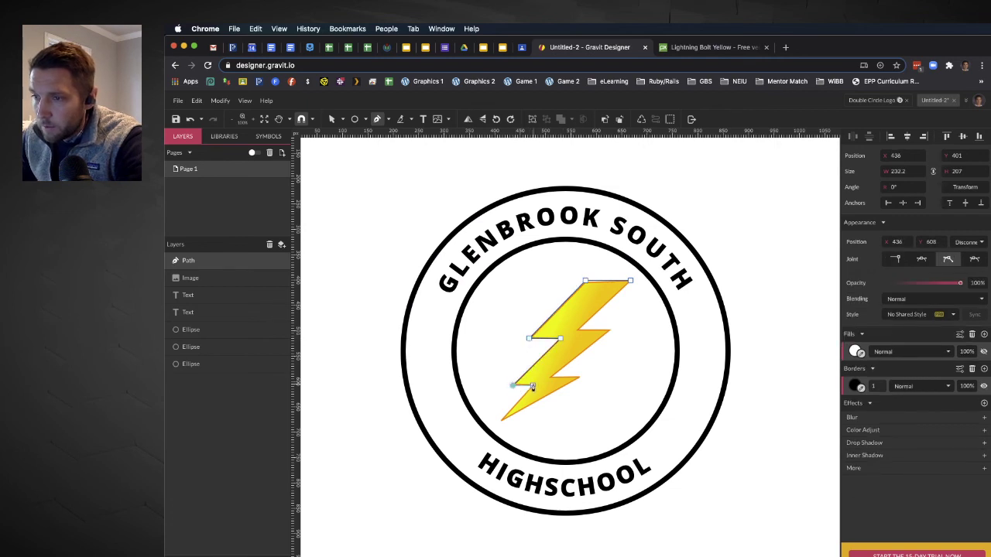
click(501, 421)
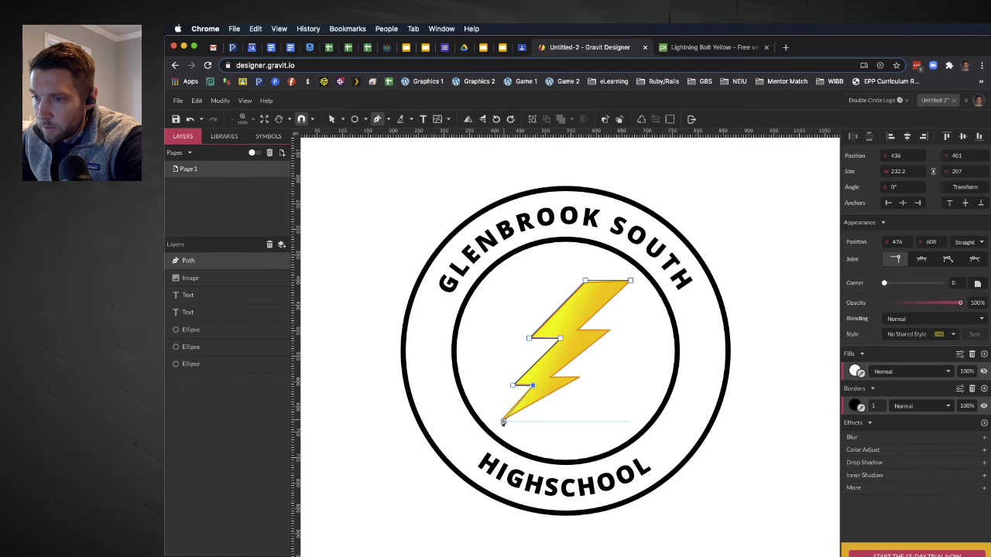
click(577, 379)
click(610, 331)
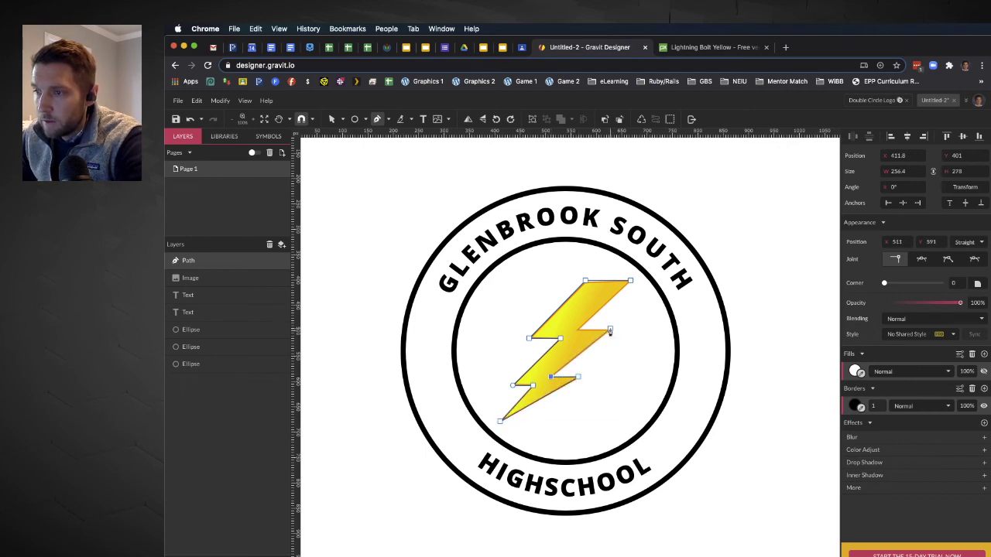
click(578, 329)
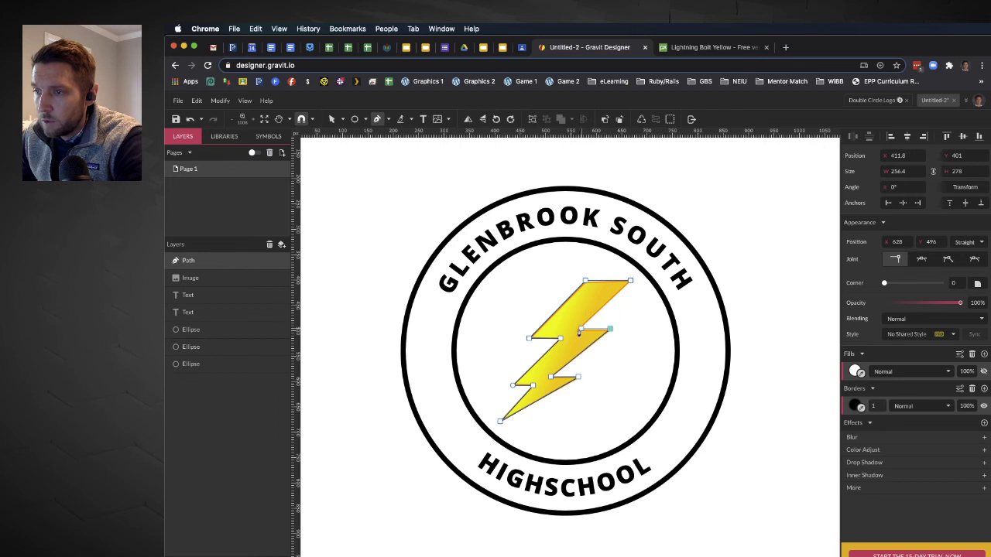
click(630, 282)
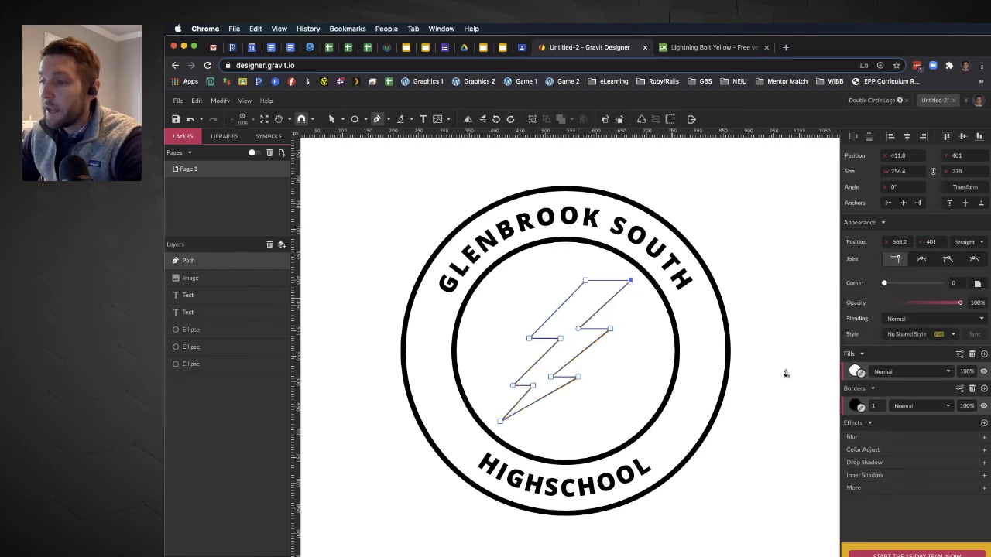
Remove the traced bolt's border and give it a solid black fill.
click(972, 389)
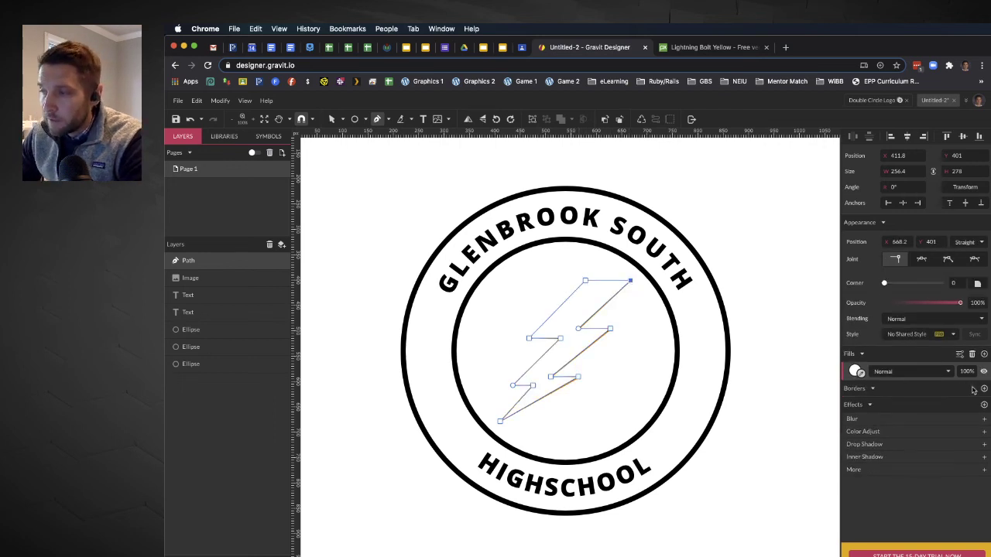
click(856, 373)
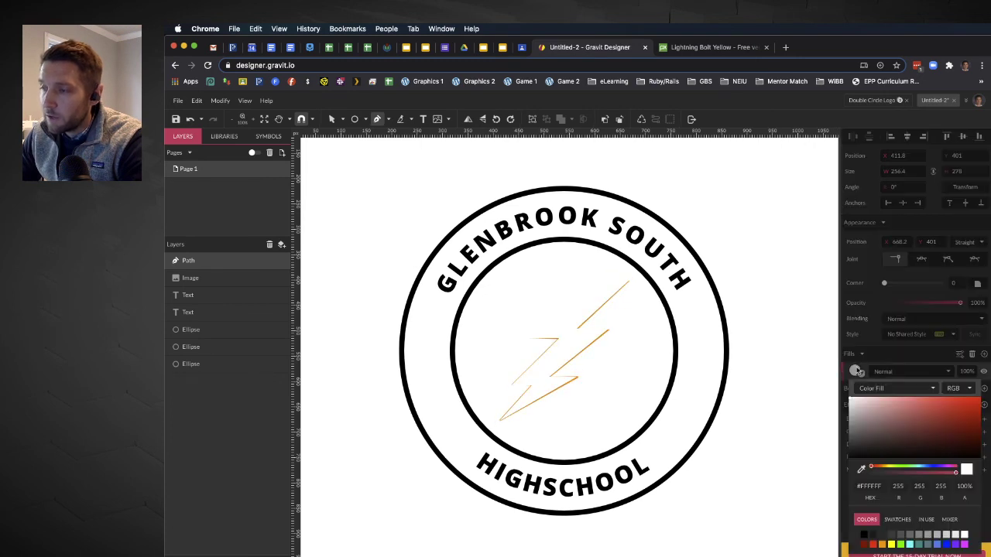
click(864, 535)
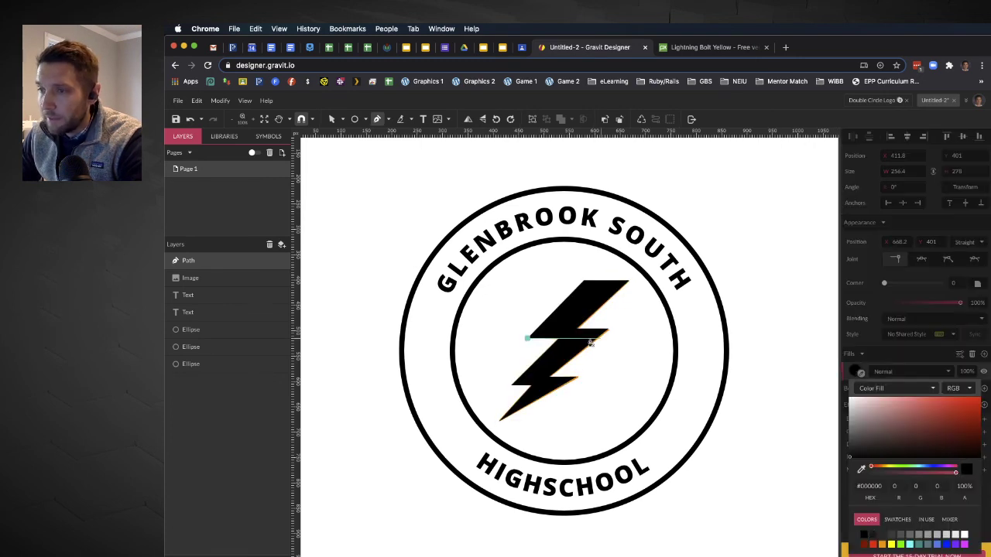
click(331, 120)
Move the original yellow bolt image off the logo and delete it.
click(574, 312)
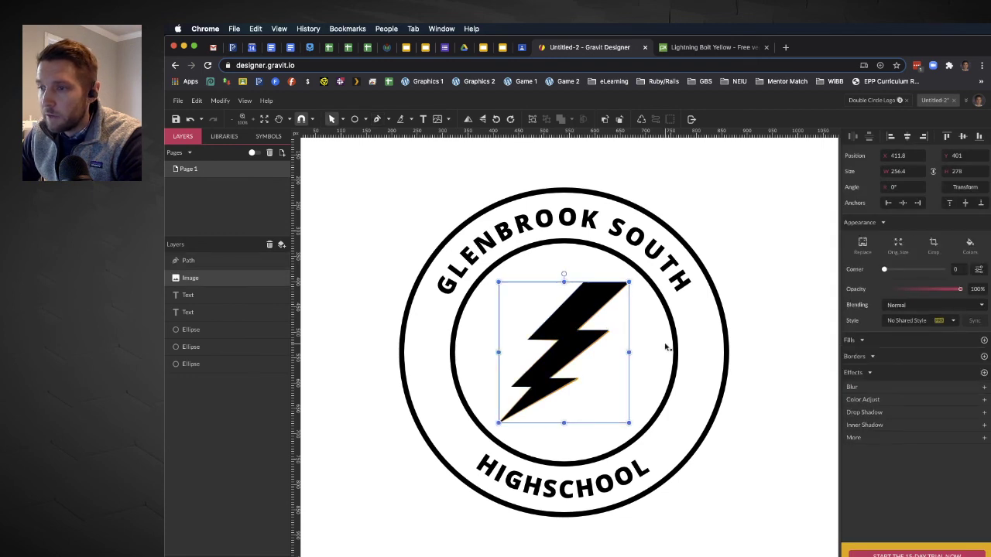
key(super+v)
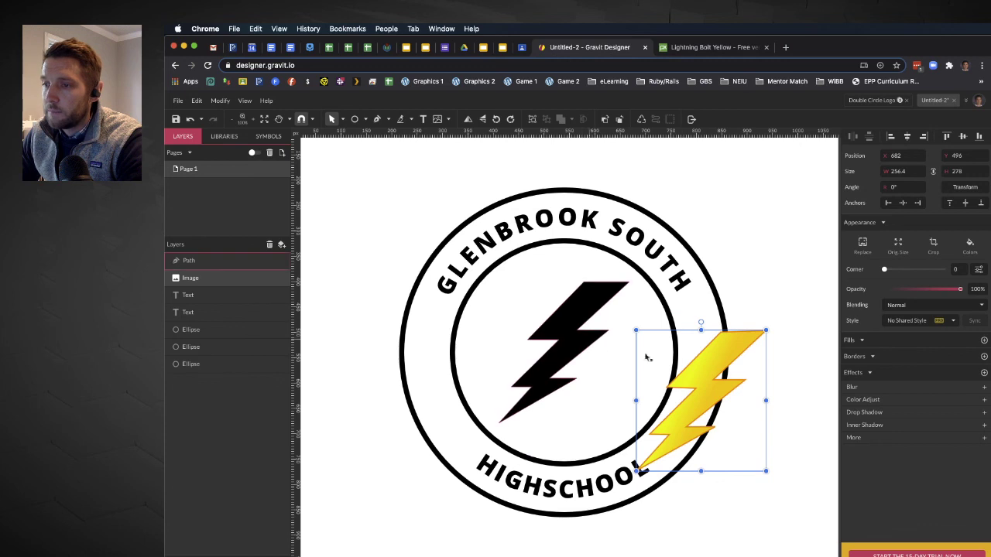
drag(702, 369, 735, 326)
key(BackSpace)
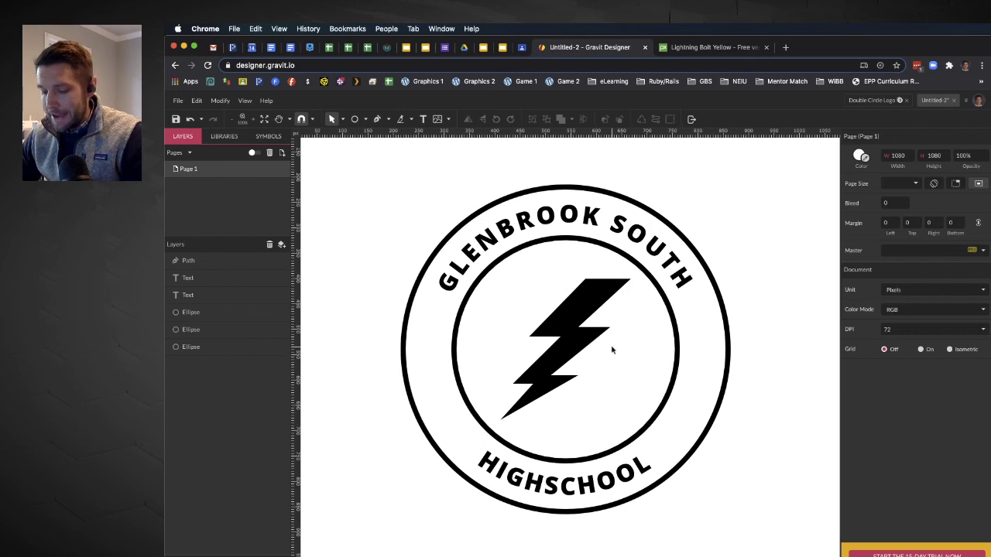
scroll(611, 350, down, 2)
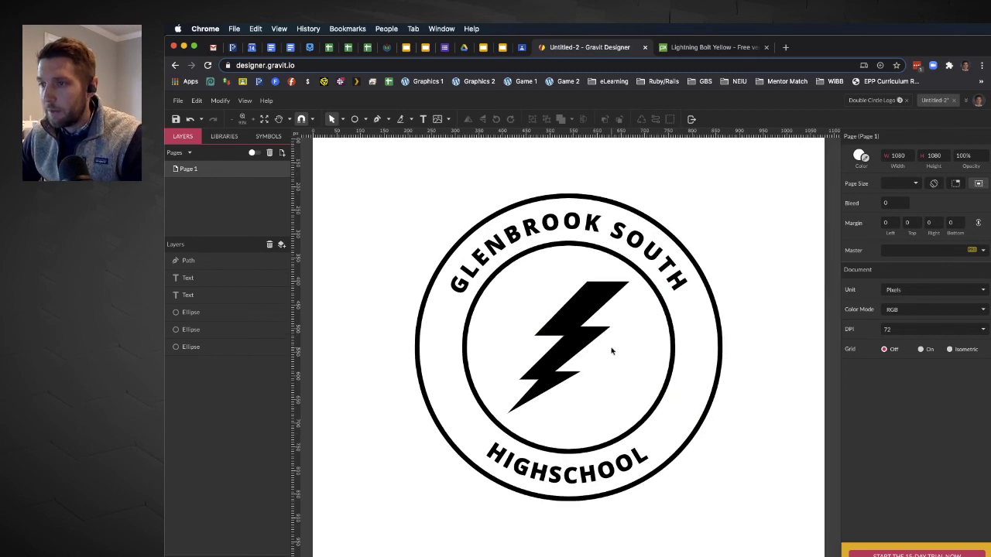
scroll(611, 349, down, 2)
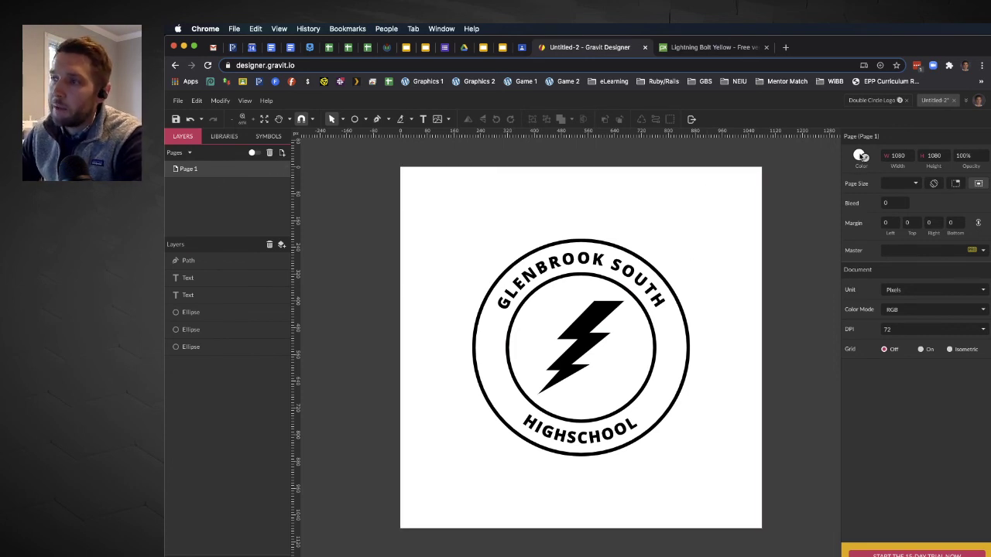
Set the page background colour's opacity to 0% so the canvas is transparent.
click(861, 155)
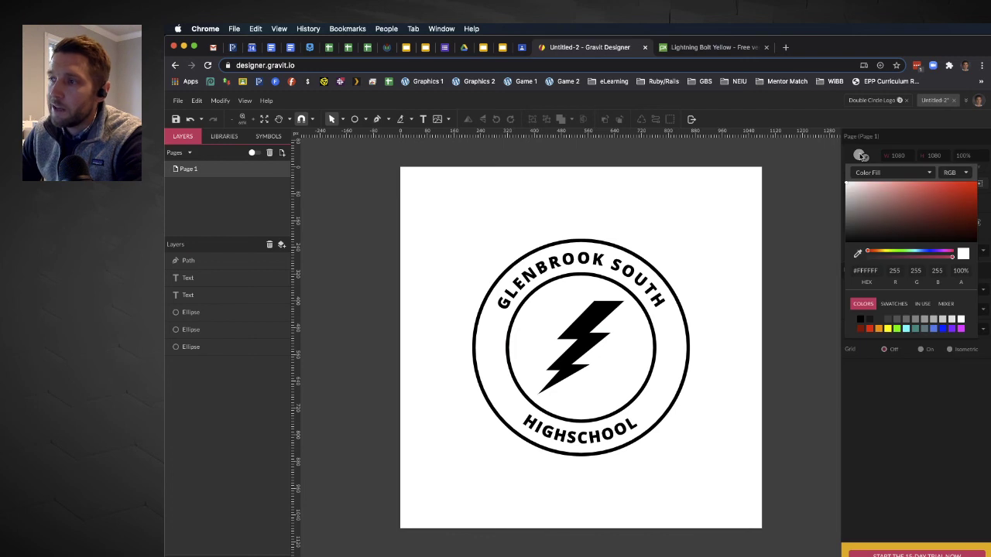
click(950, 261)
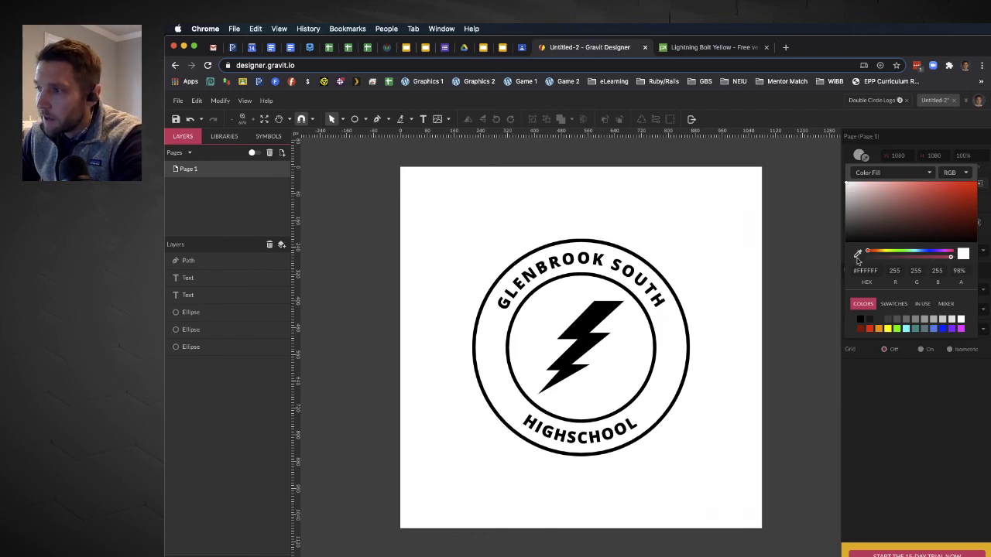
click(854, 261)
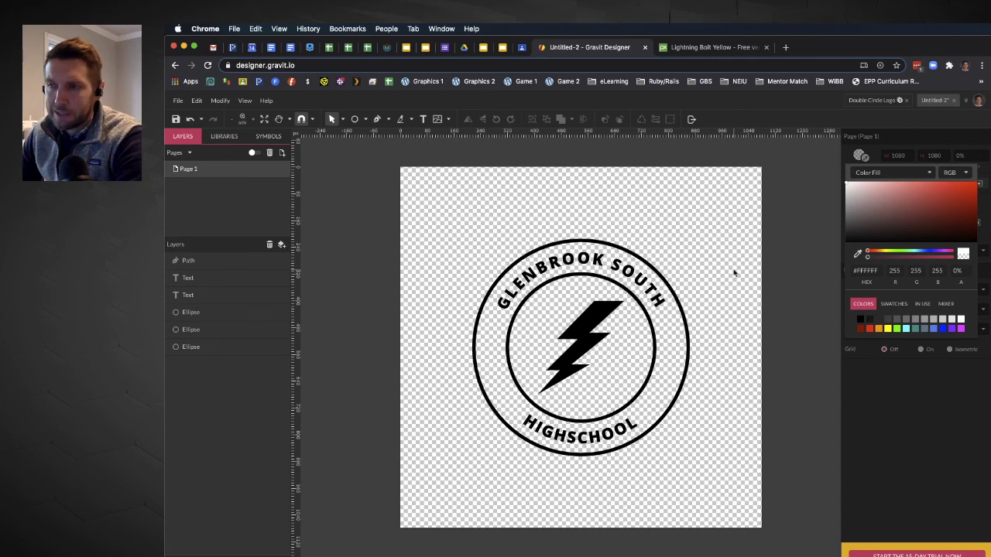
click(674, 216)
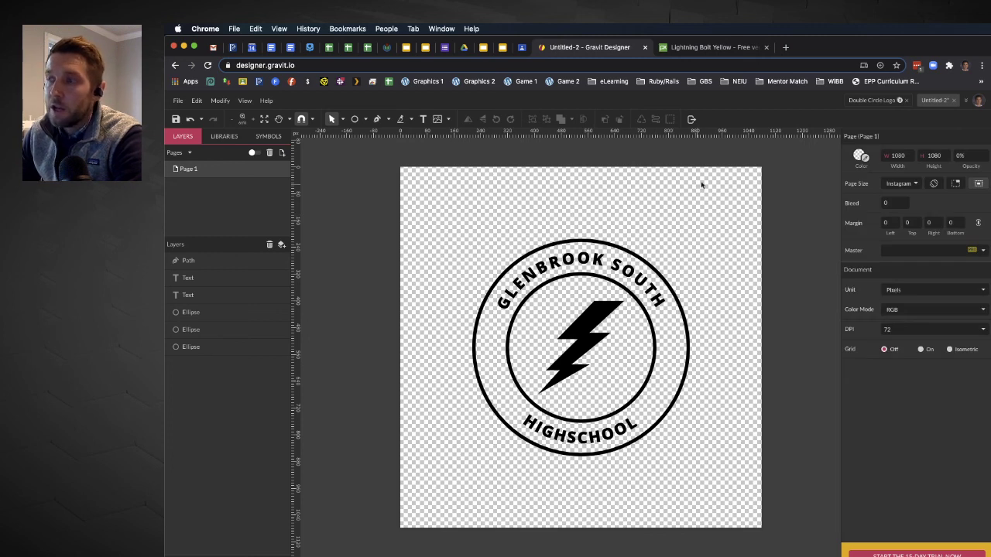
Export the logo as a PNG image named 'Double Circle Logo' to the Desktop.
click(179, 102)
mouse_move(197, 101)
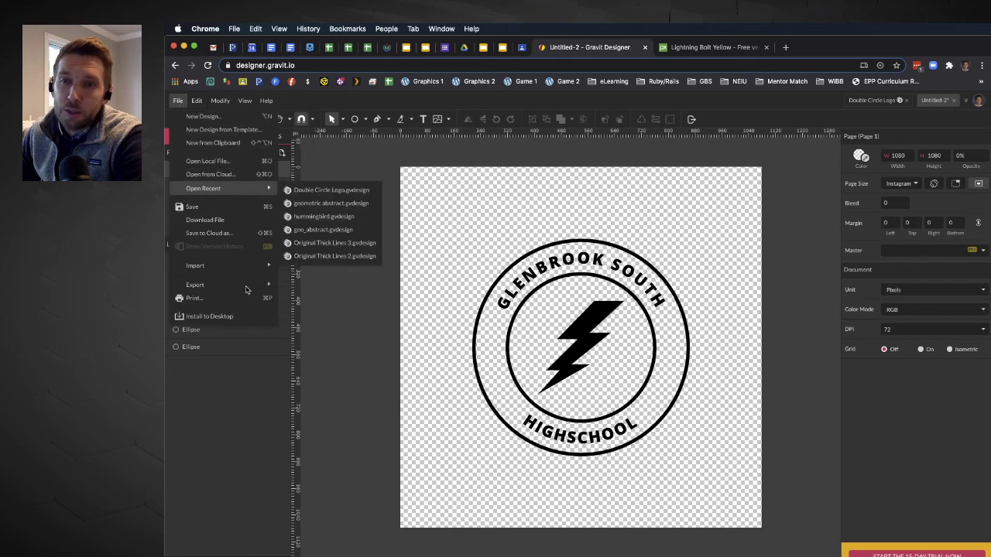
mouse_move(245, 287)
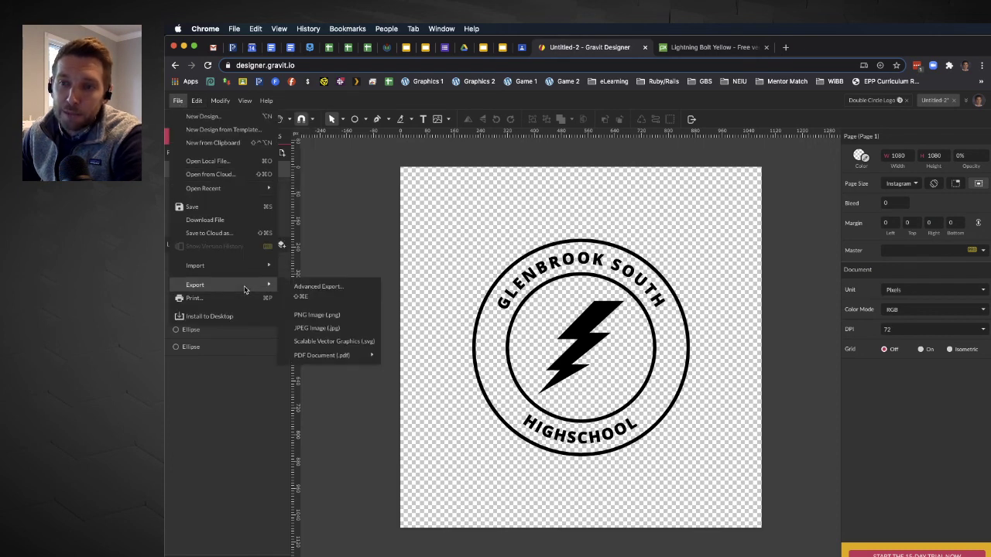
click(335, 322)
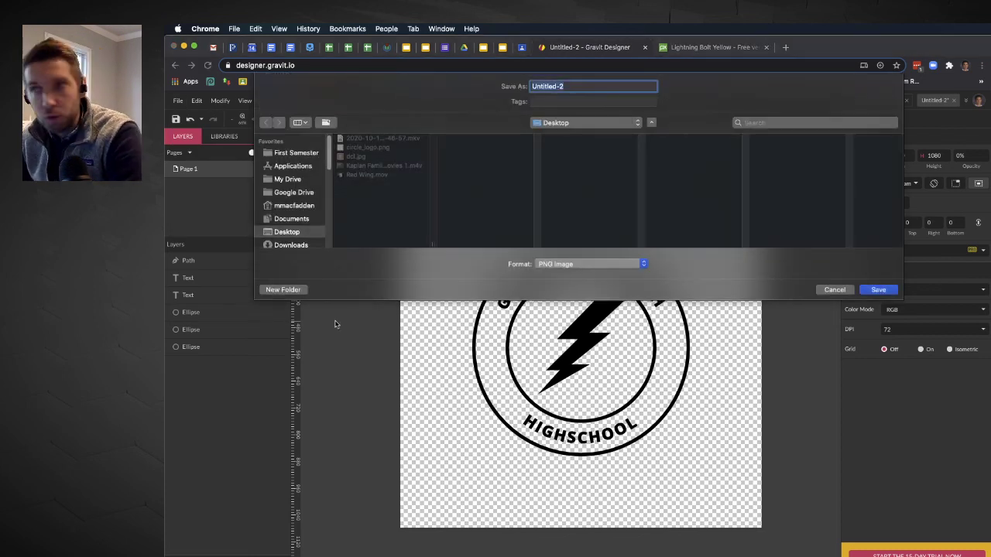
text(DO)
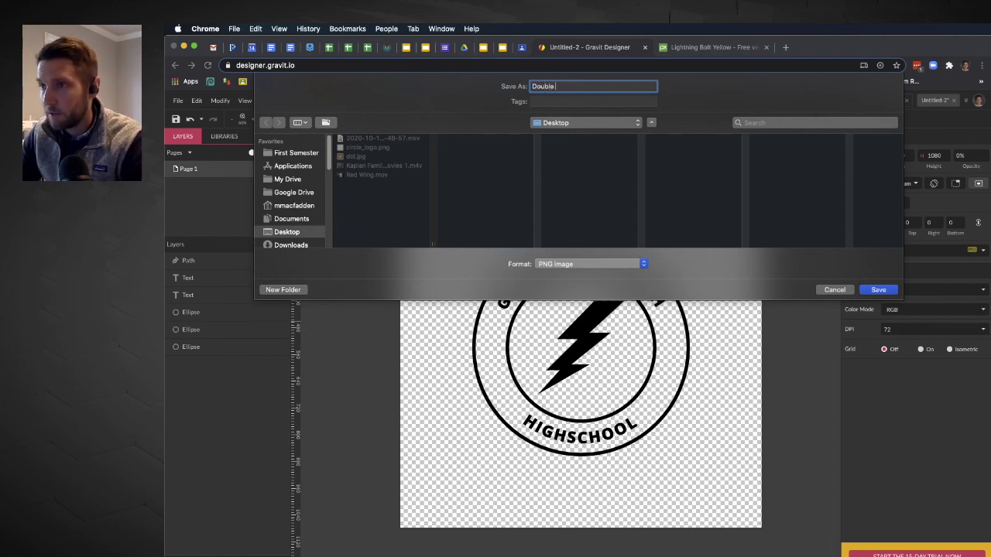
text(uble Circle Logo)
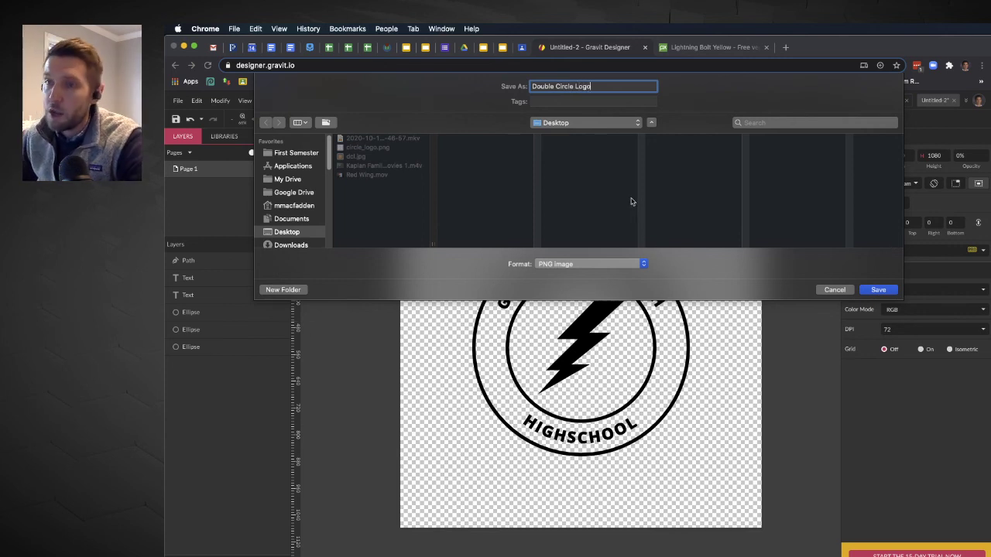
click(878, 289)
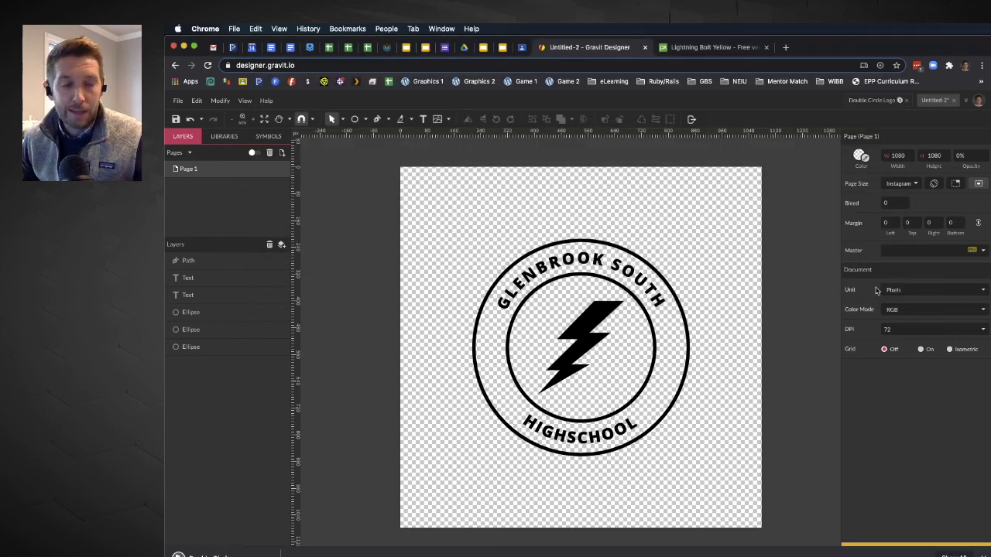